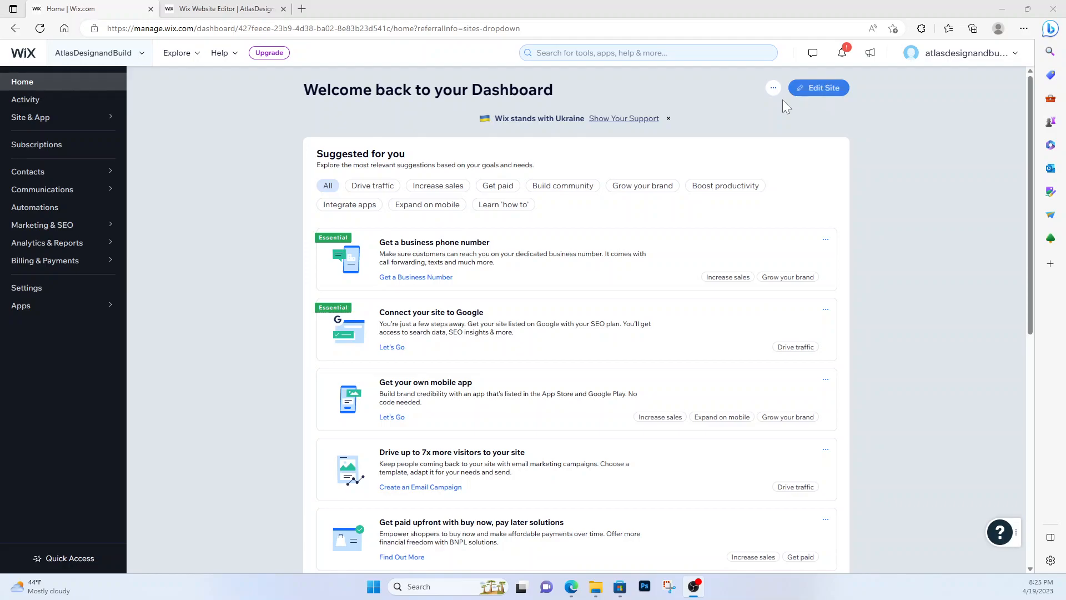
Switch to the open Wix Website Editor and look over its Site, Settings, Dev Mode, Help and Save options.
left_click(216, 10)
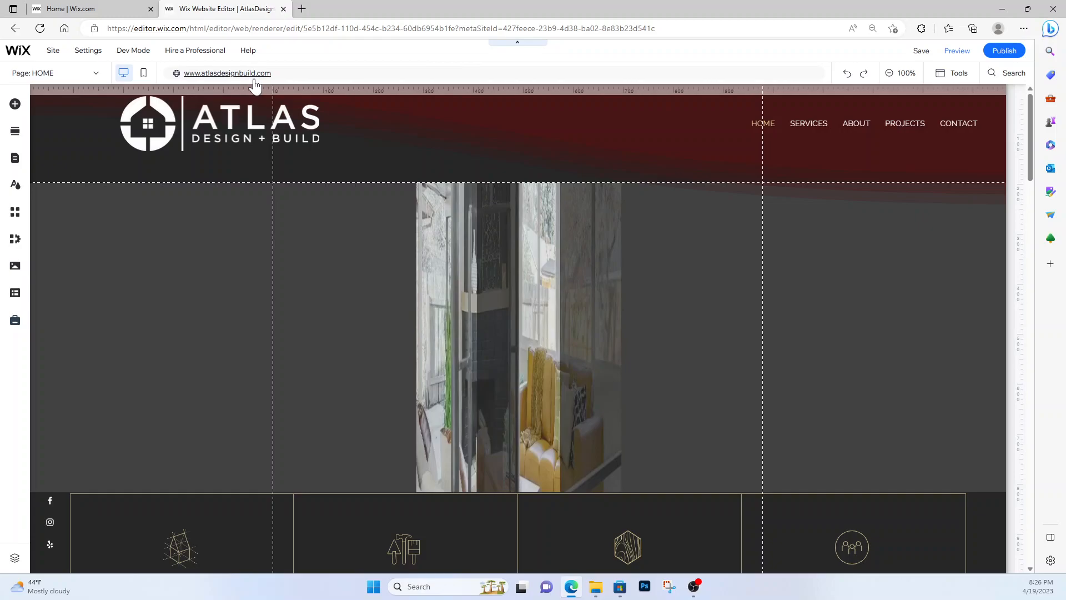
mouse_move(61, 58)
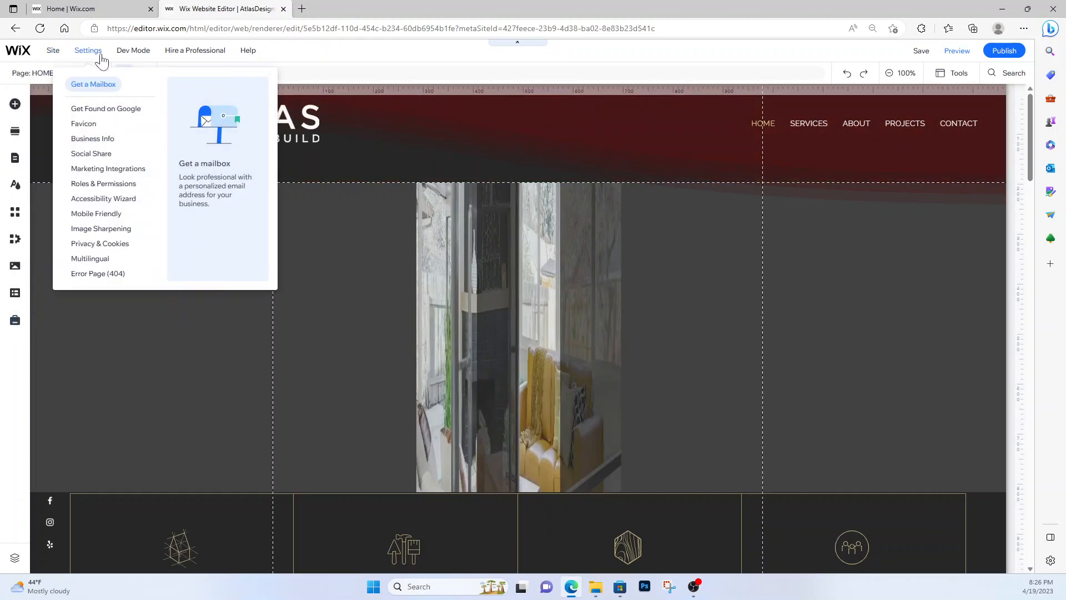
mouse_move(139, 63)
mouse_move(250, 52)
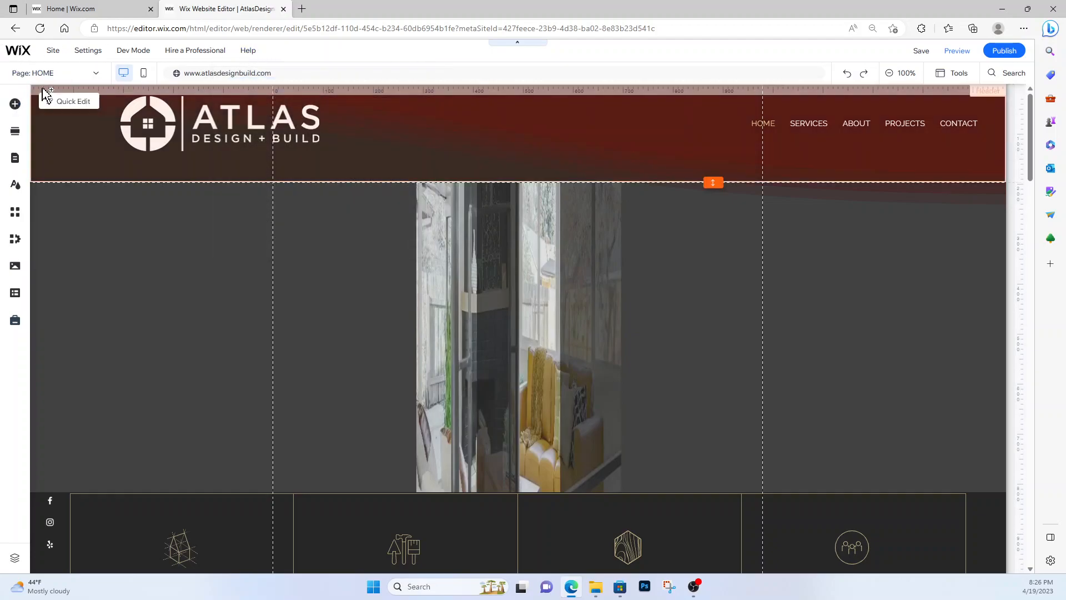
mouse_move(21, 58)
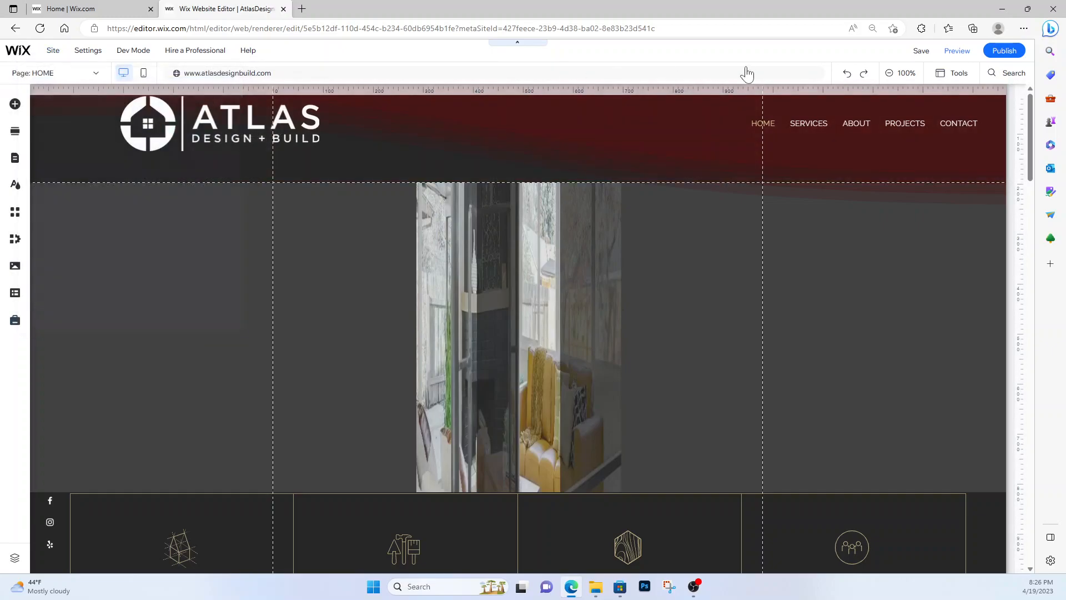
mouse_move(921, 54)
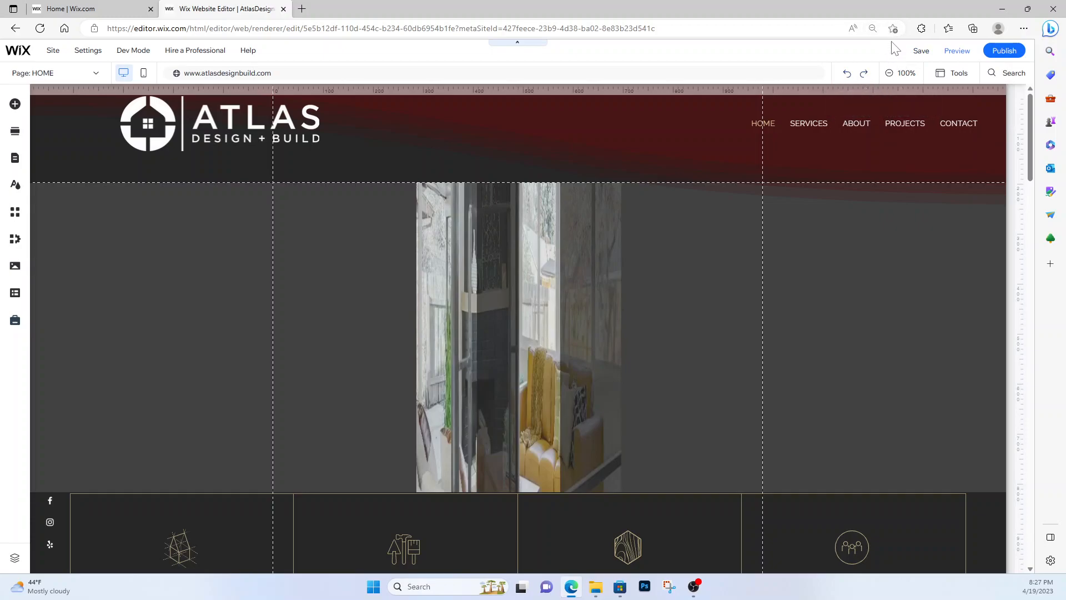
Preview the site, review the home page and its project links, open the About page, and return to the editor.
left_click(966, 56)
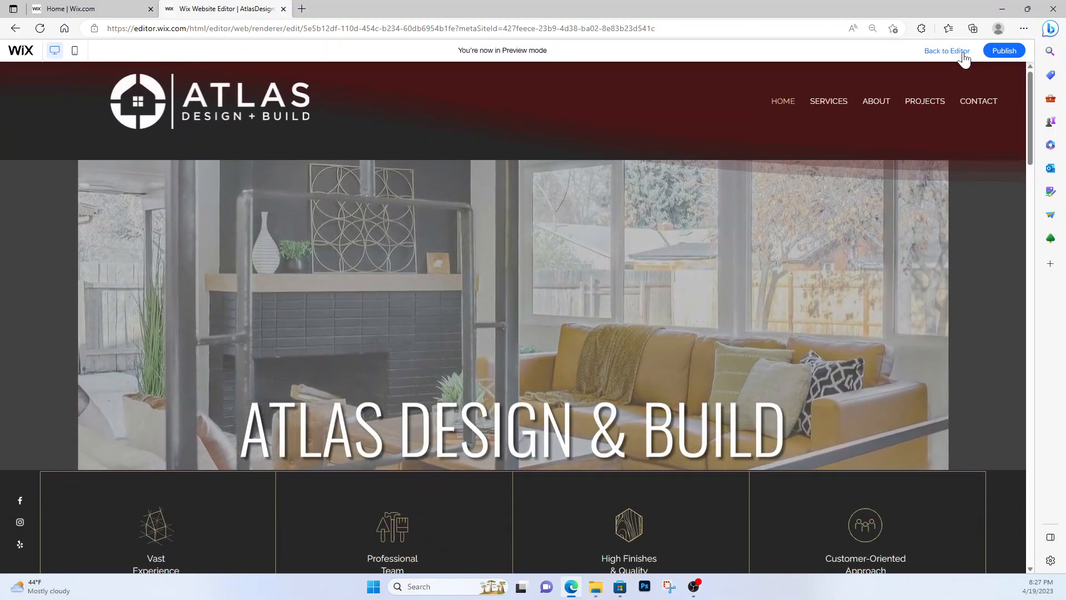
scroll(904, 167, "down", 4)
scroll(914, 163, "up", 4)
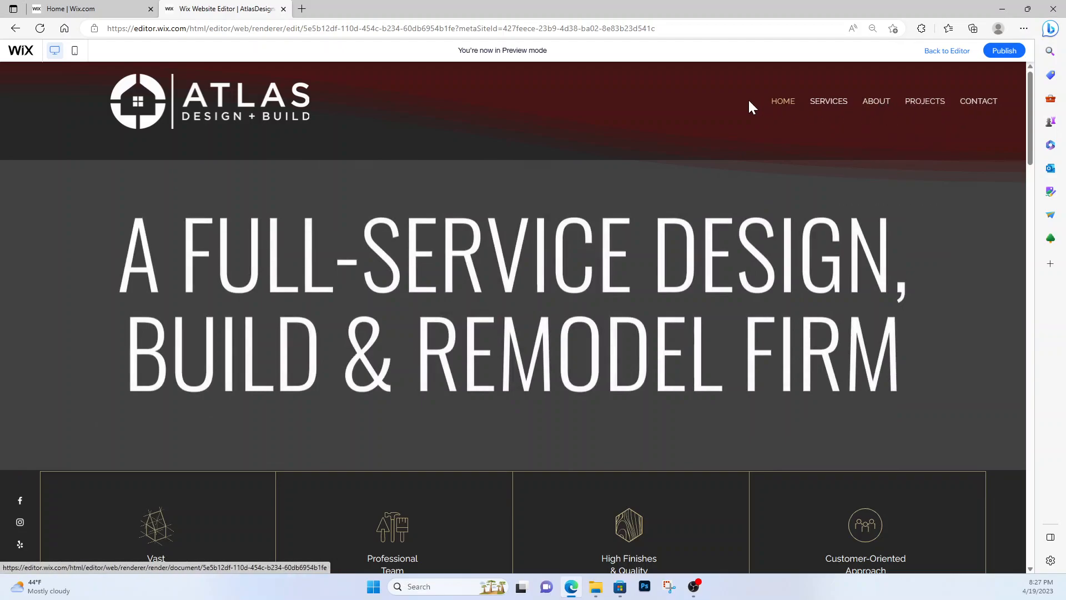
mouse_move(921, 108)
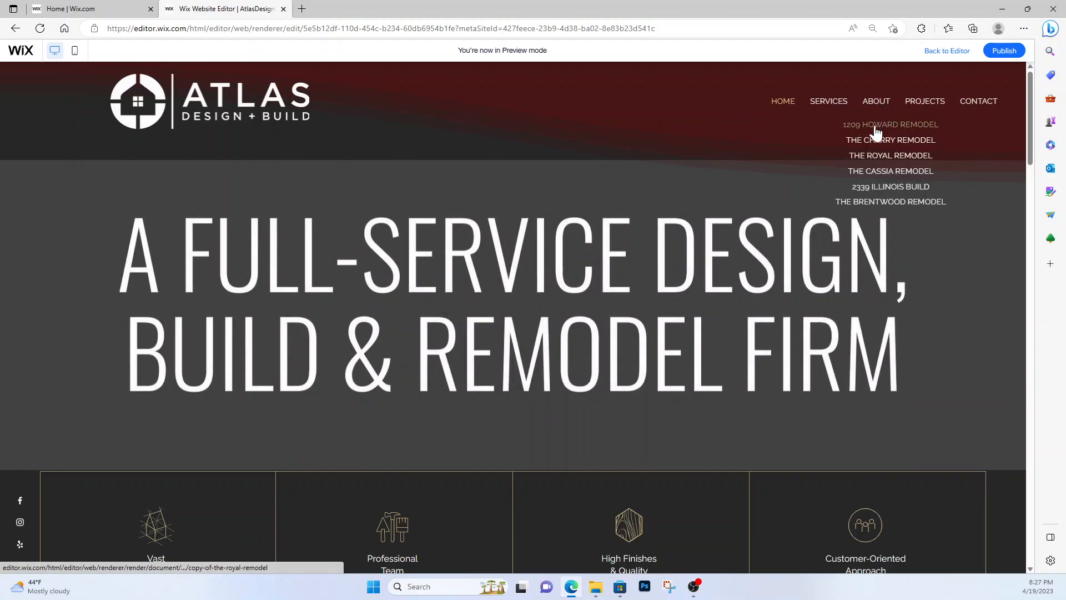
left_click(872, 107)
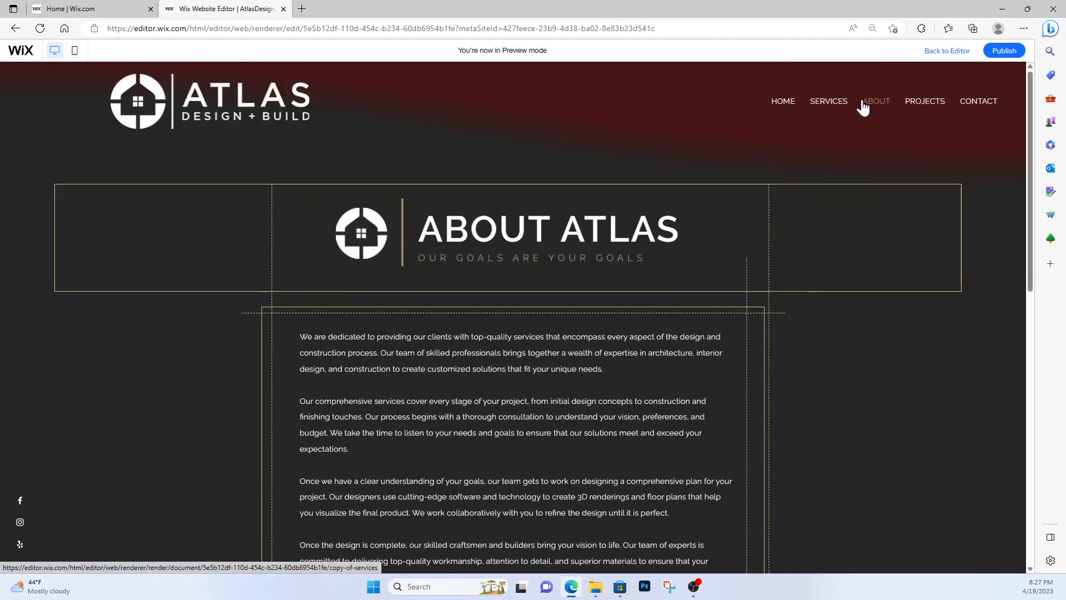
left_click(942, 53)
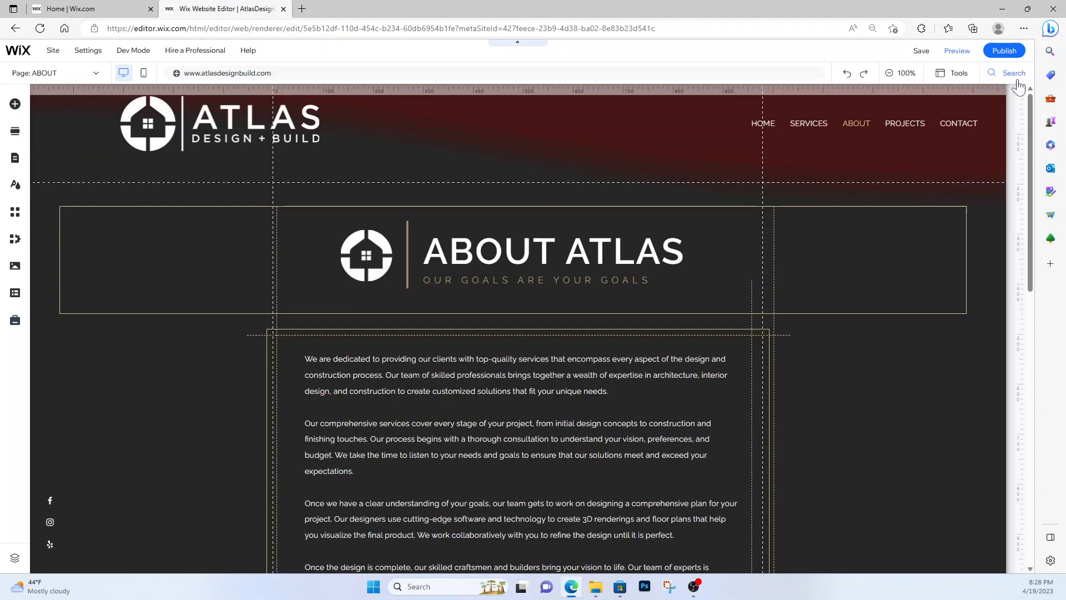
Show the About page in its mobile version, review it down to the footer, and return to the desktop version.
mouse_move(1006, 51)
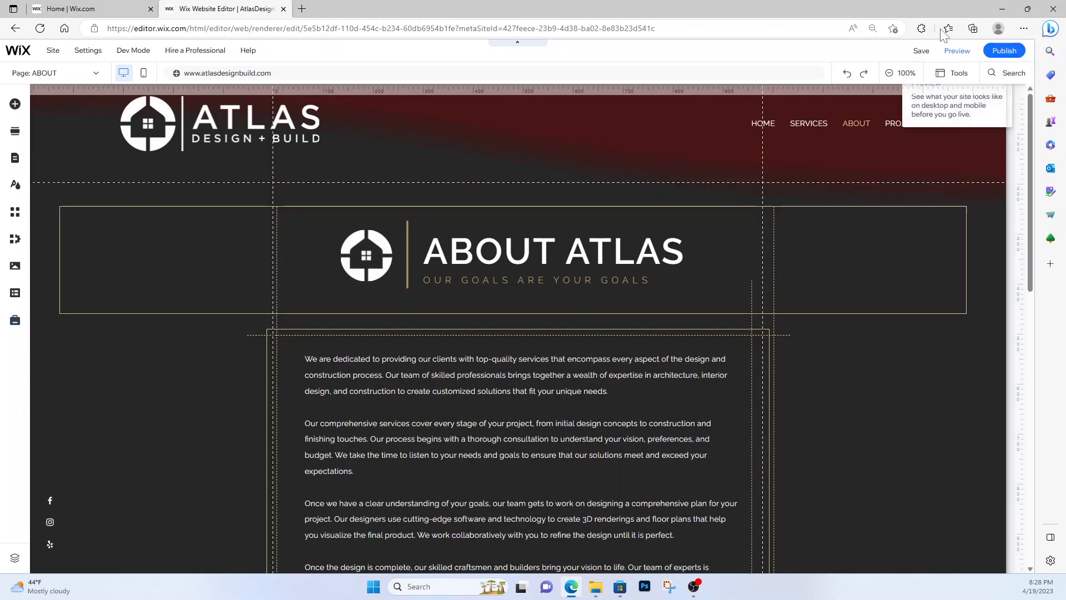
mouse_move(921, 52)
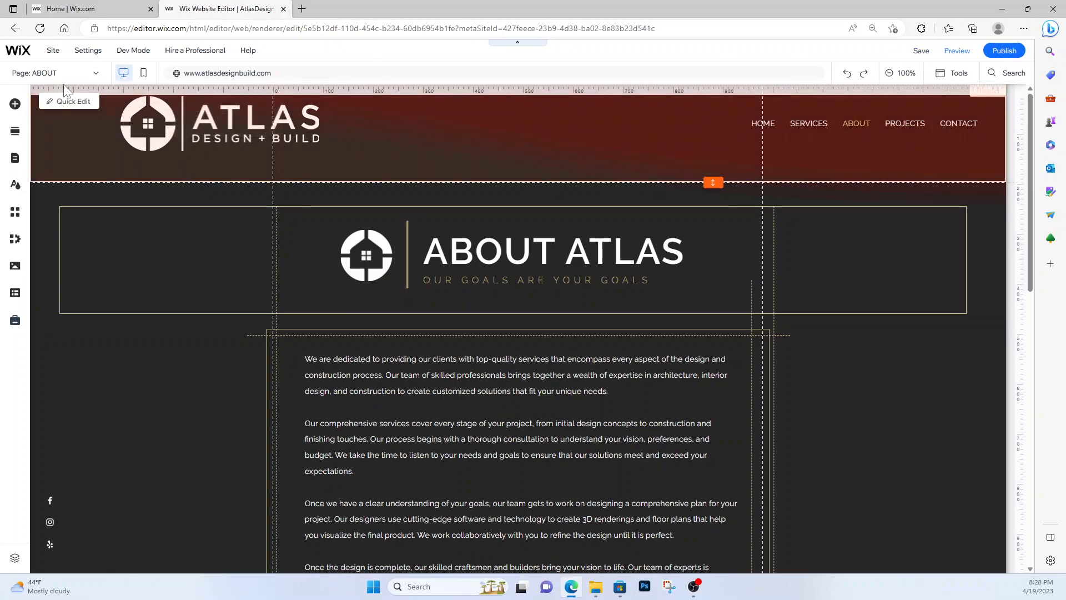
left_click(144, 74)
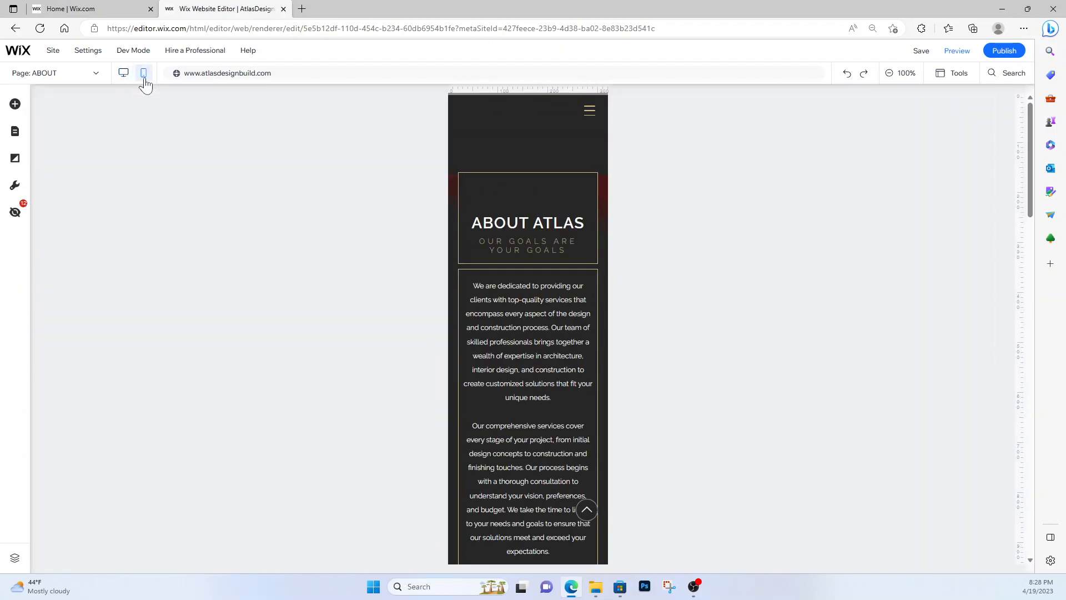
scroll(589, 251, "down", 10)
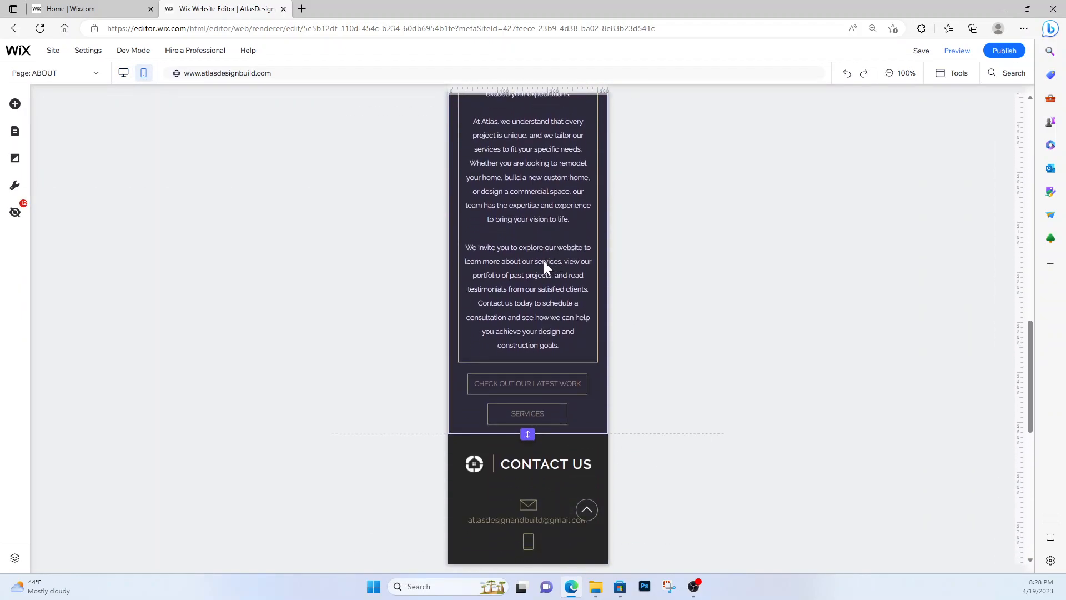
scroll(454, 265, "down", 3)
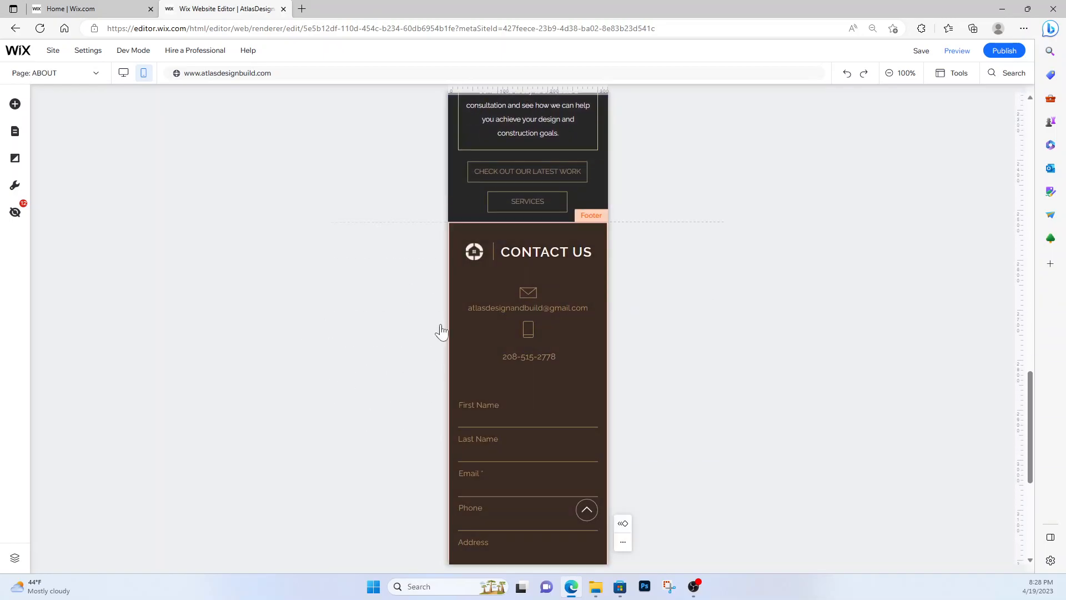
scroll(427, 380, "down", 5)
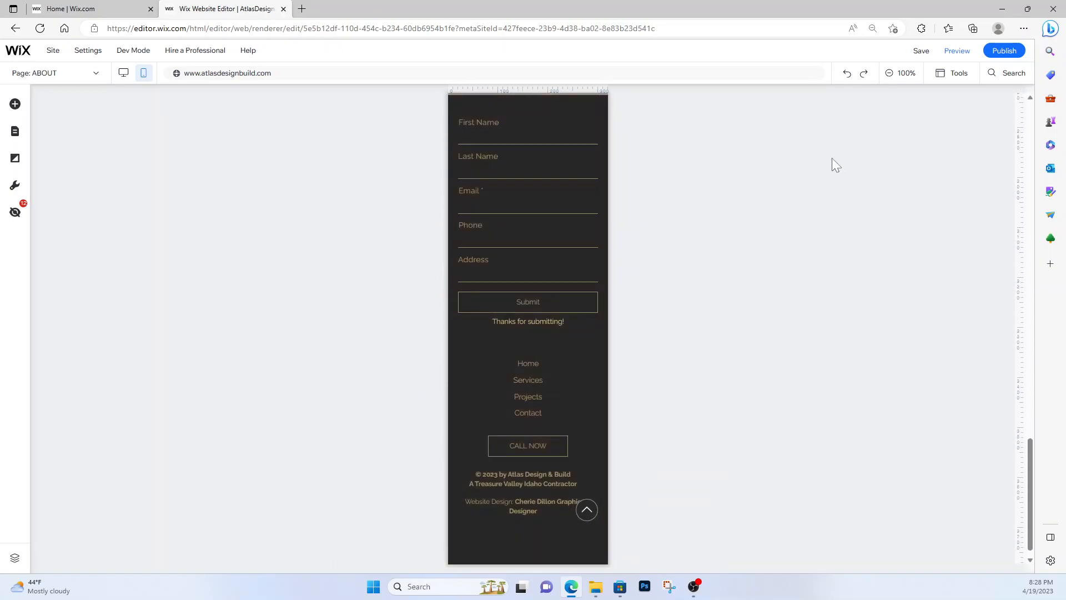
scroll(373, 331, "up", 2)
scroll(373, 332, "up", 15)
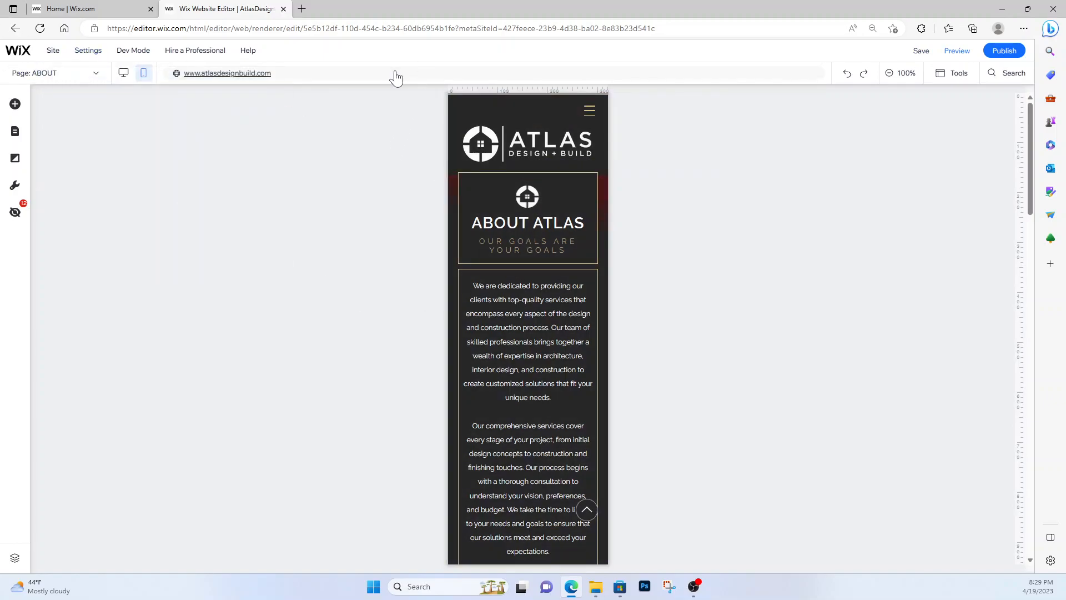
left_click(124, 74)
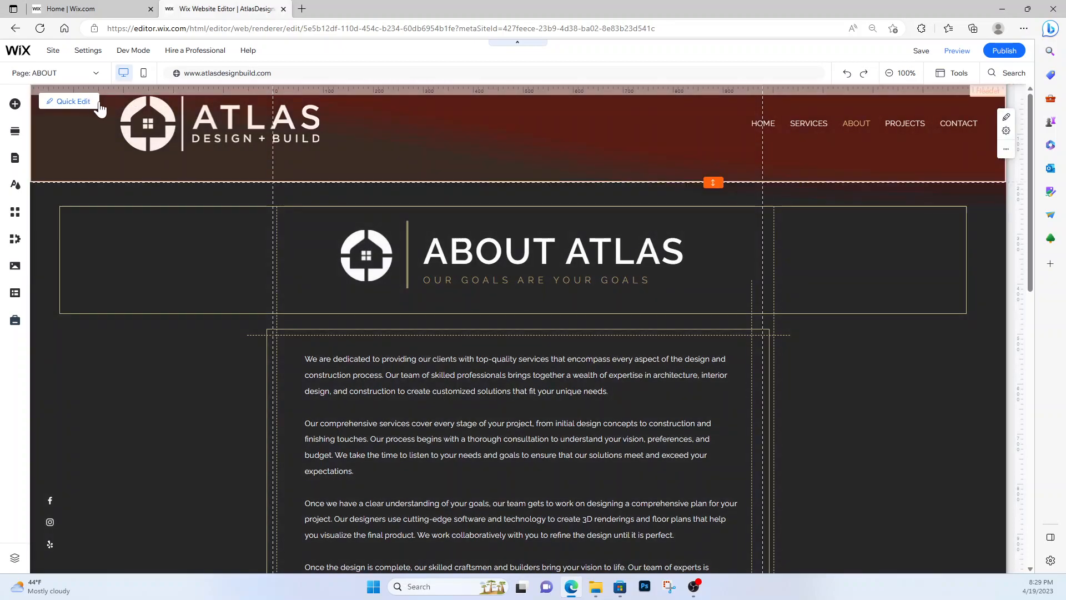
Open The Cassia Remodel page for editing, followed by the Announcements lightbox.
left_click(98, 75)
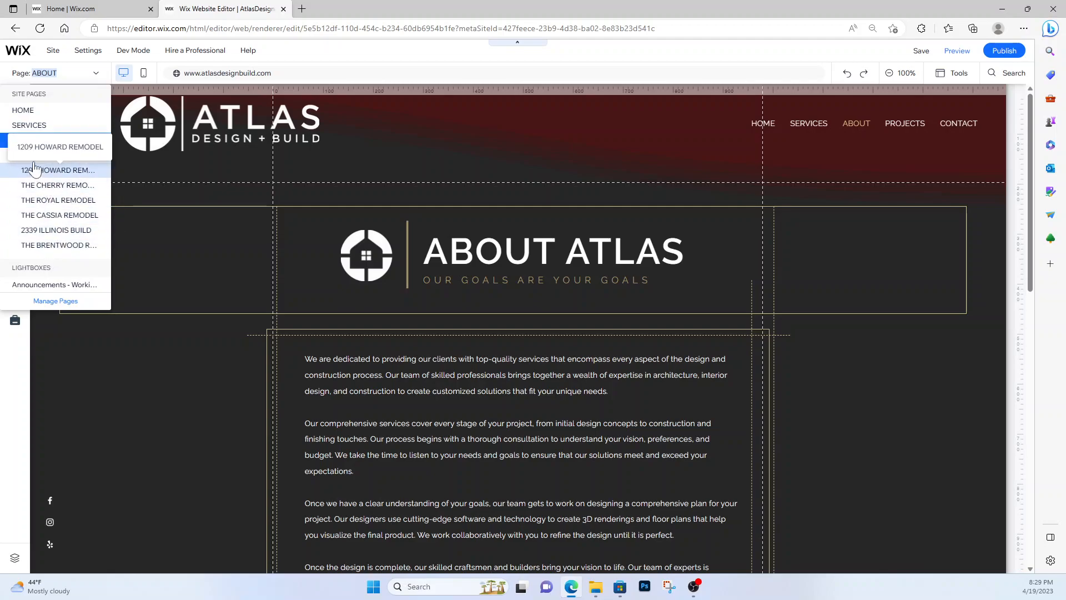
left_click(44, 217)
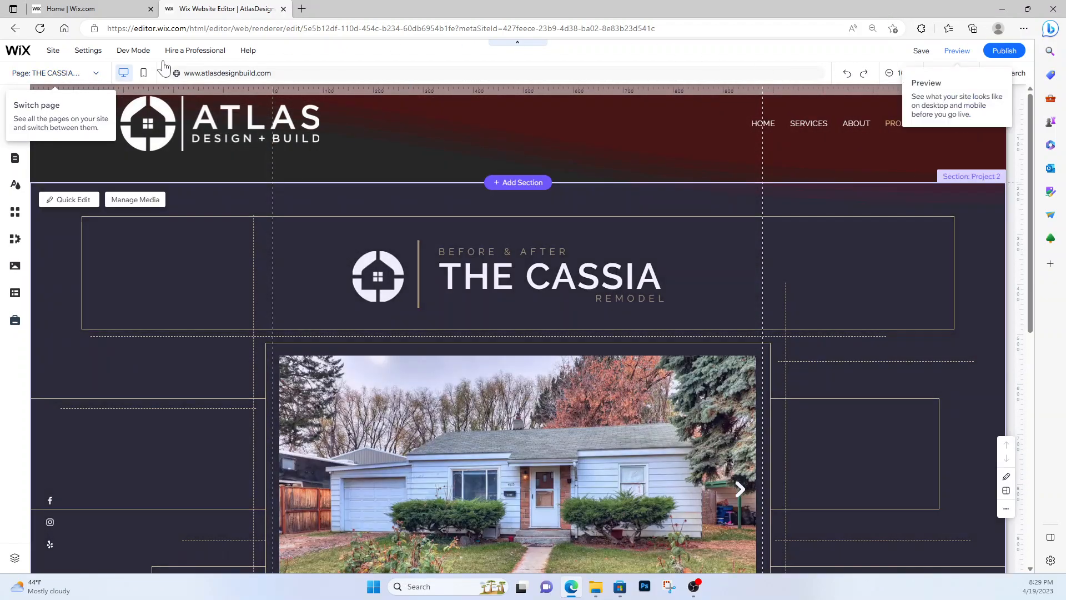
left_click(96, 74)
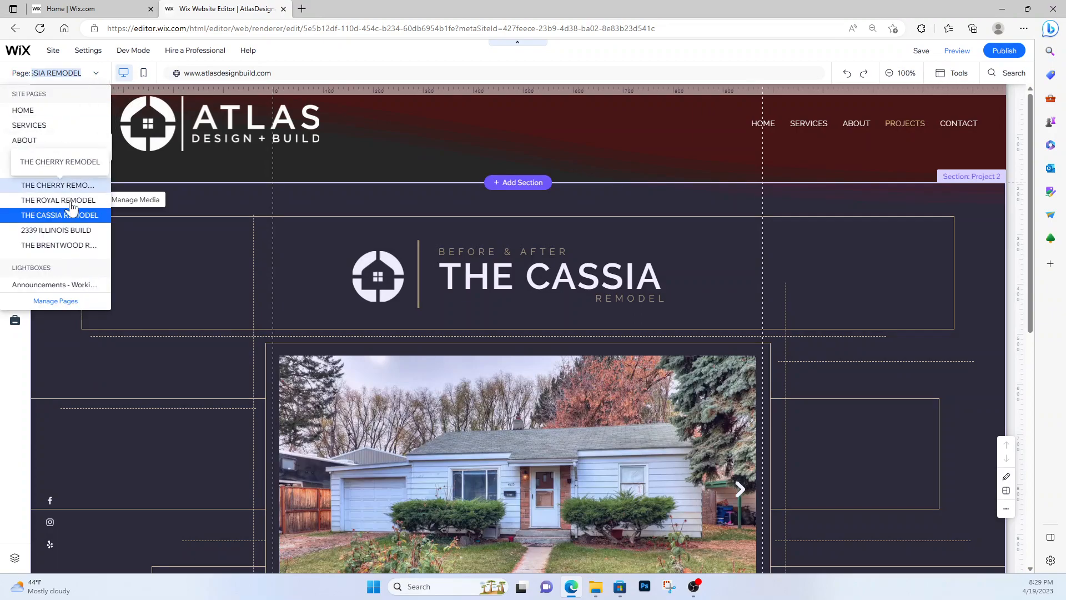
left_click(55, 285)
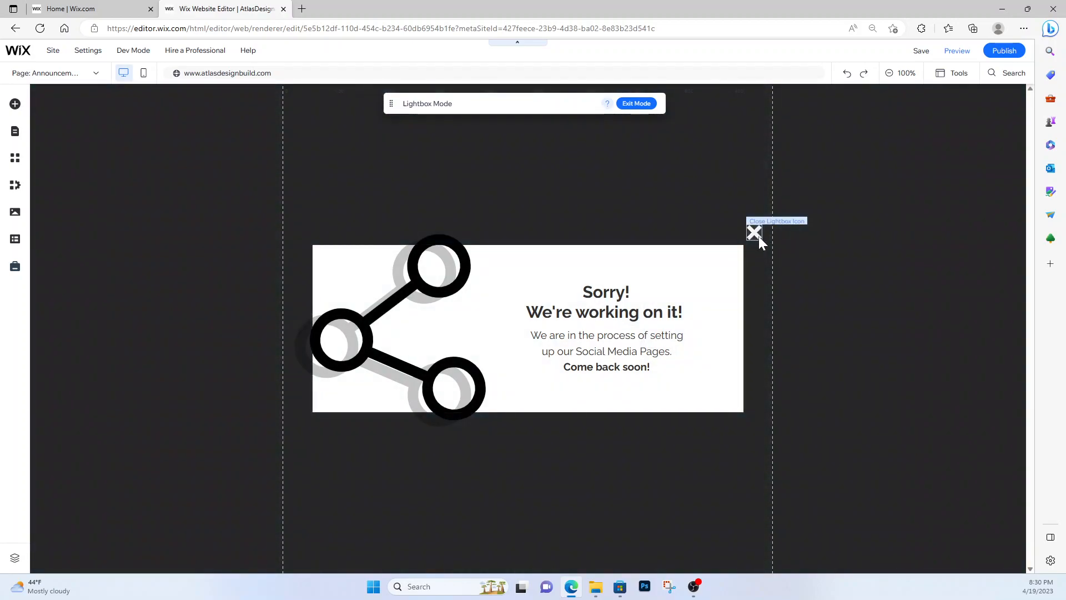
Examine the lightbox container, its close icon and its heading text to see the editing options of each.
left_click(709, 289)
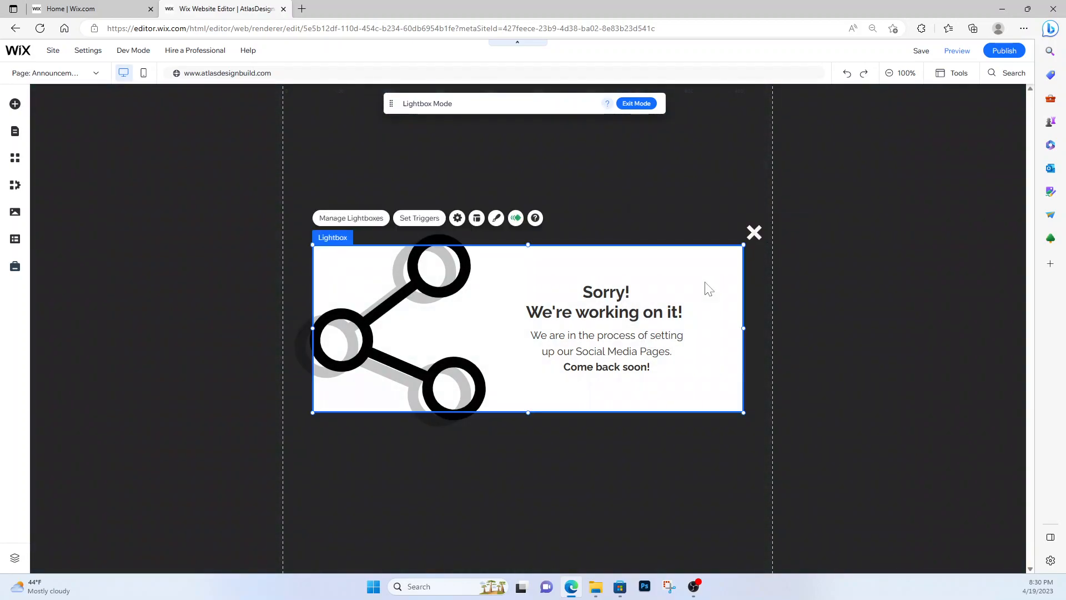
left_click(753, 232)
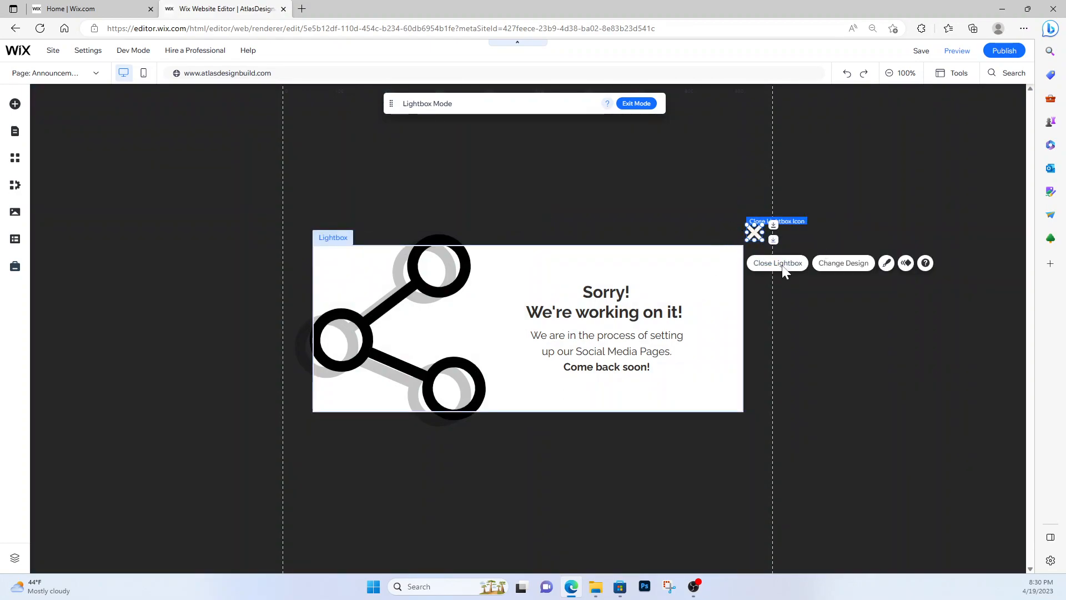
left_click(513, 316)
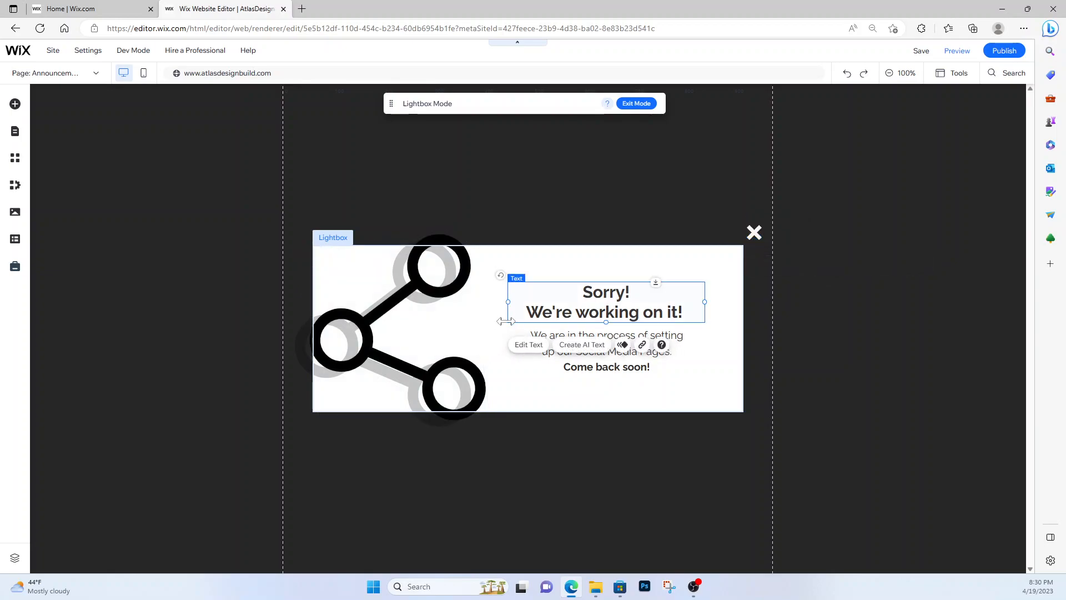
left_click(557, 392)
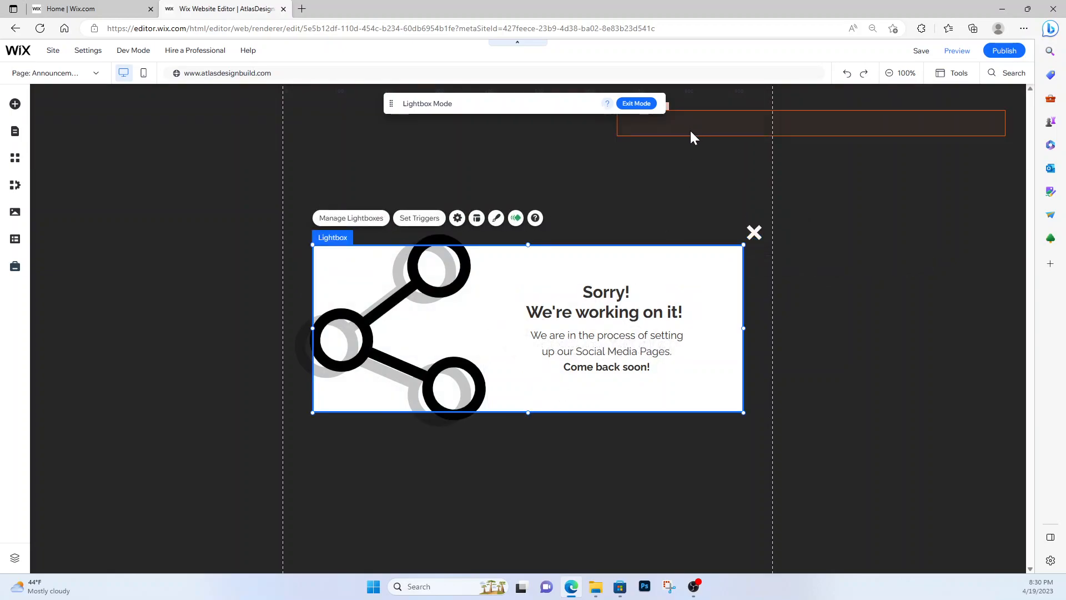
Return to editing the HOME page and view the elements that can be added to it.
left_click(94, 74)
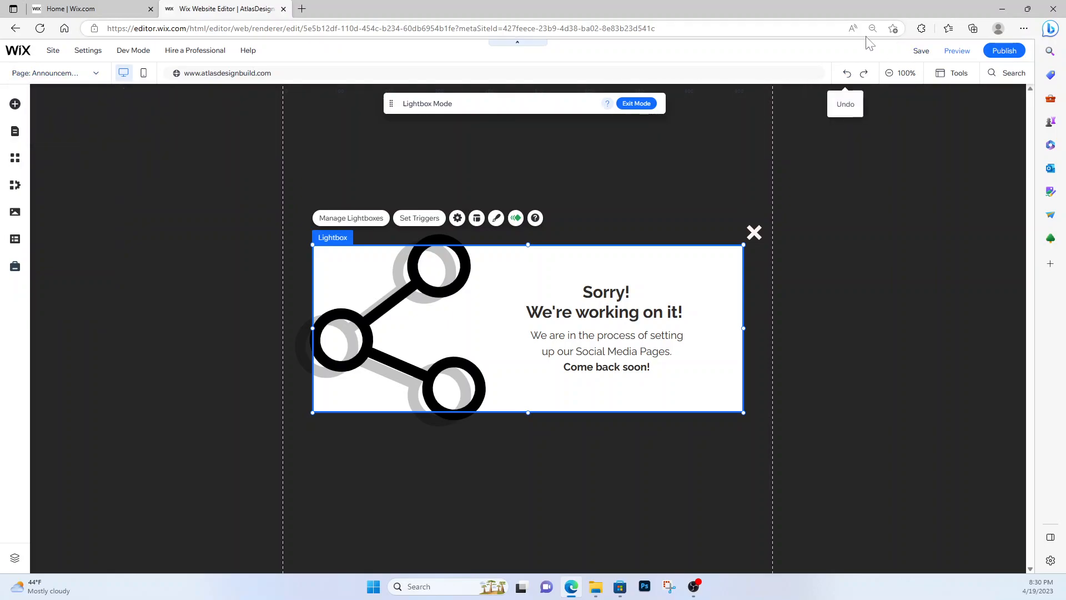
left_click(99, 78)
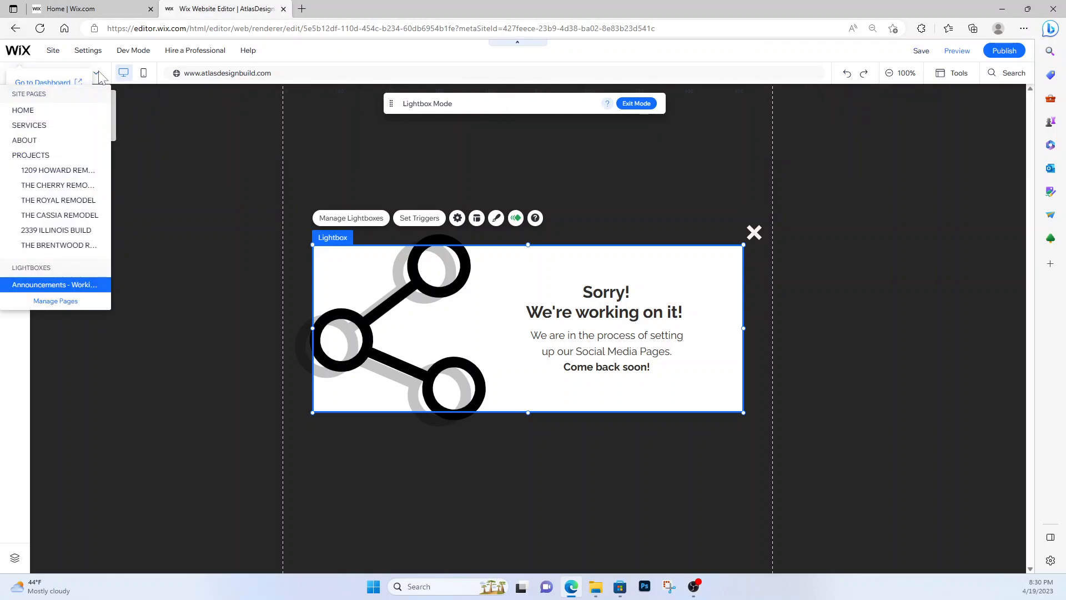
left_click(35, 109)
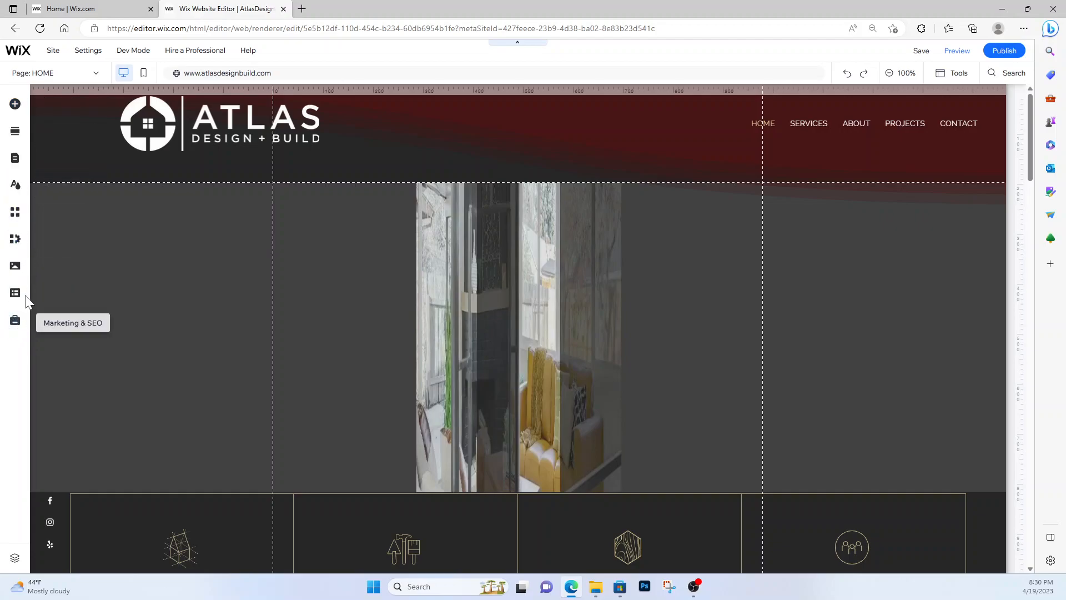
left_click(15, 111)
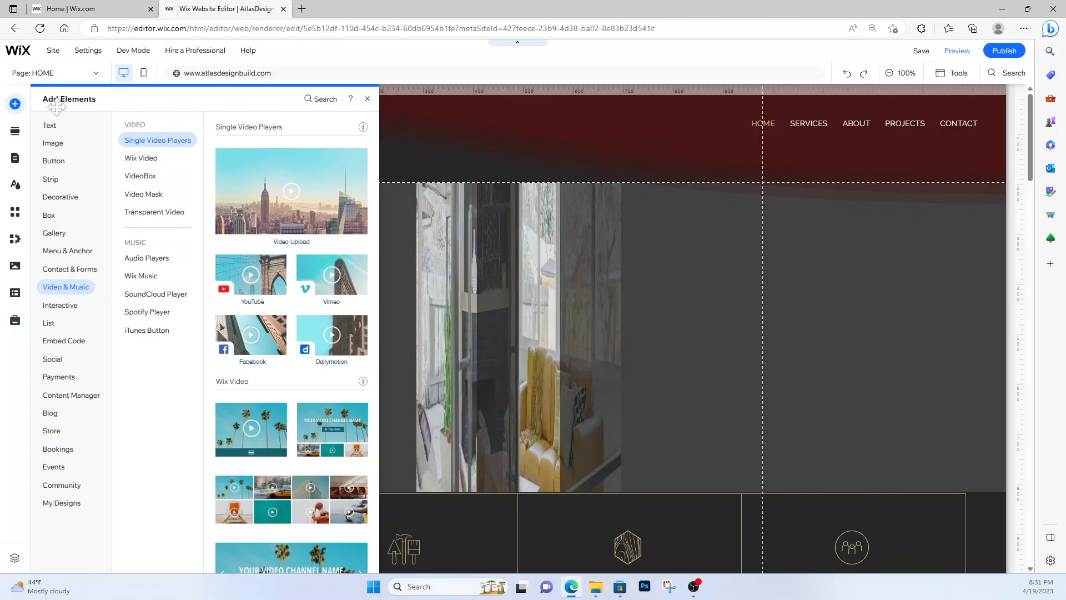
left_click(15, 105)
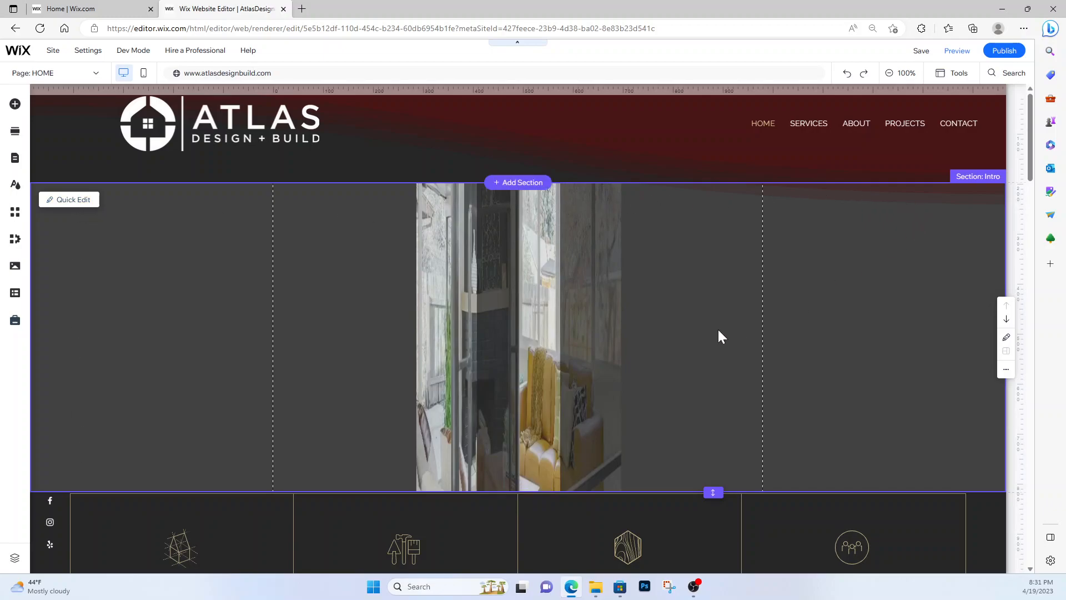
Select the four-column strip in the home page's Benefits section, followed by the section itself, to compare their editing options.
scroll(744, 330, "down", 3)
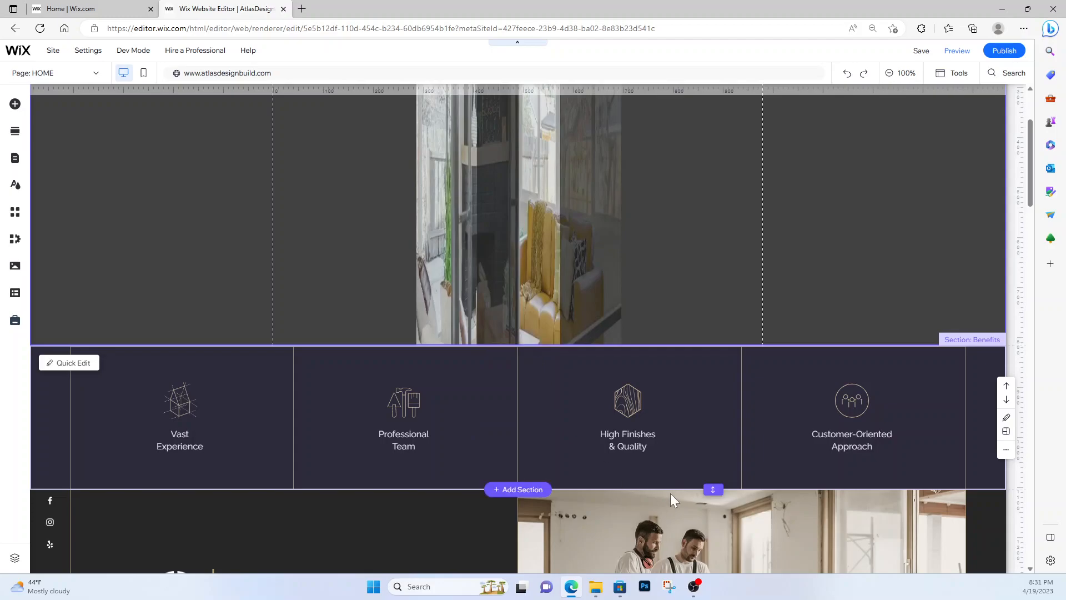
left_click_drag(711, 502, 694, 425)
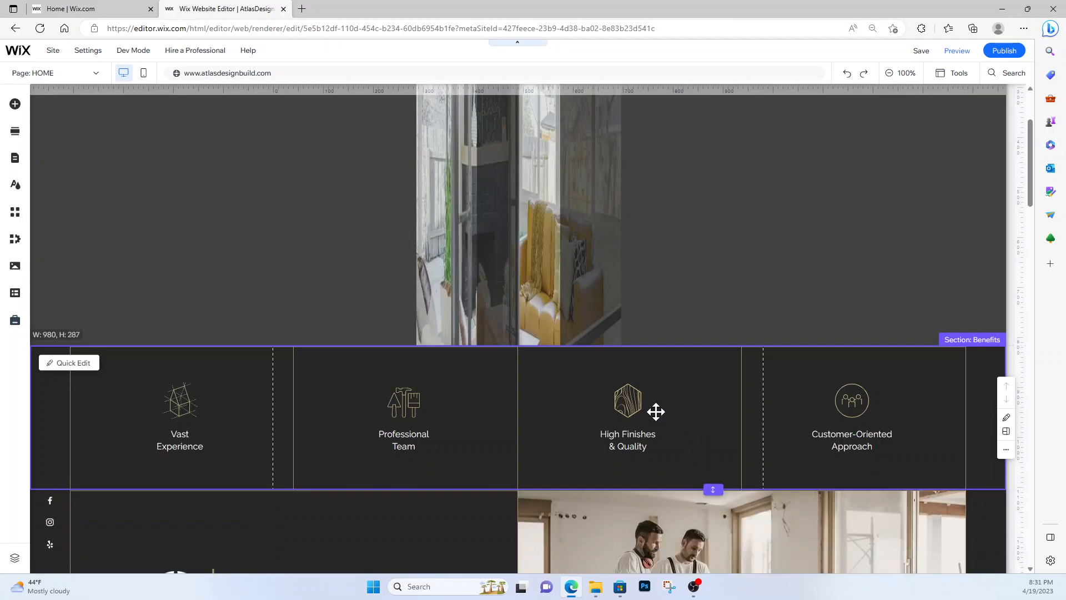
left_click(470, 367)
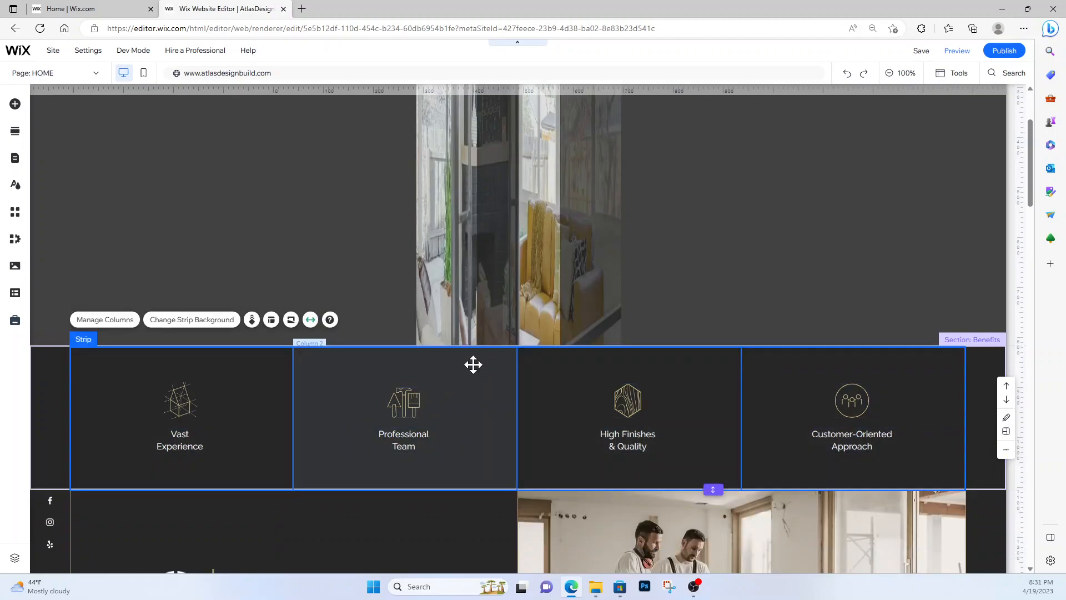
left_click(60, 395)
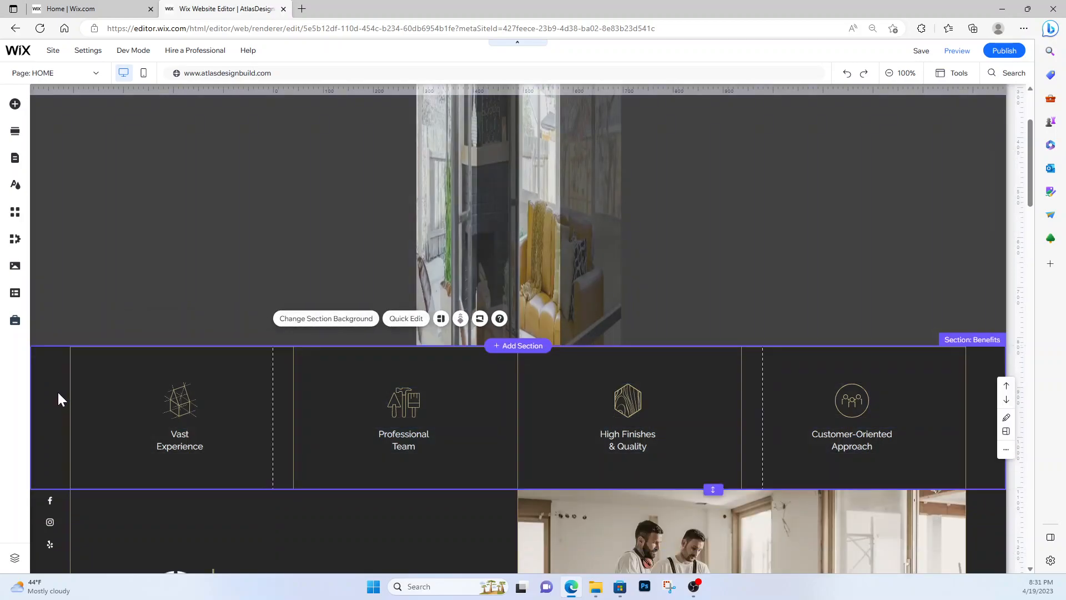
Increase the height of the Benefits section to leave a large empty area beneath its four-column strip.
left_click(453, 340)
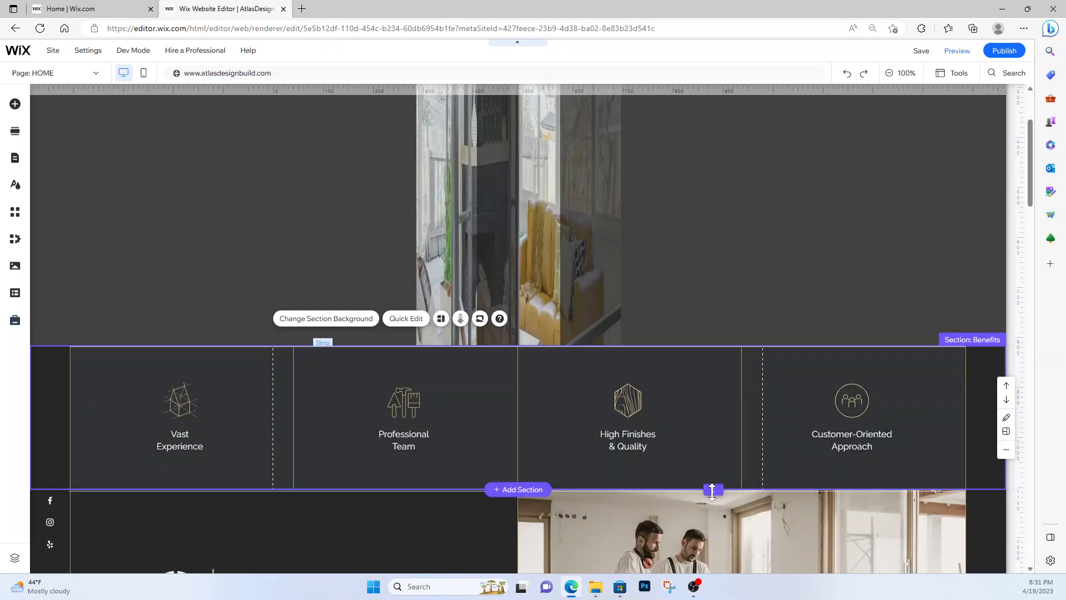
left_click_drag(712, 491, 712, 511)
scroll(670, 479, "down", 1)
scroll(671, 475, "down", 6)
scroll(673, 428, "up", 2)
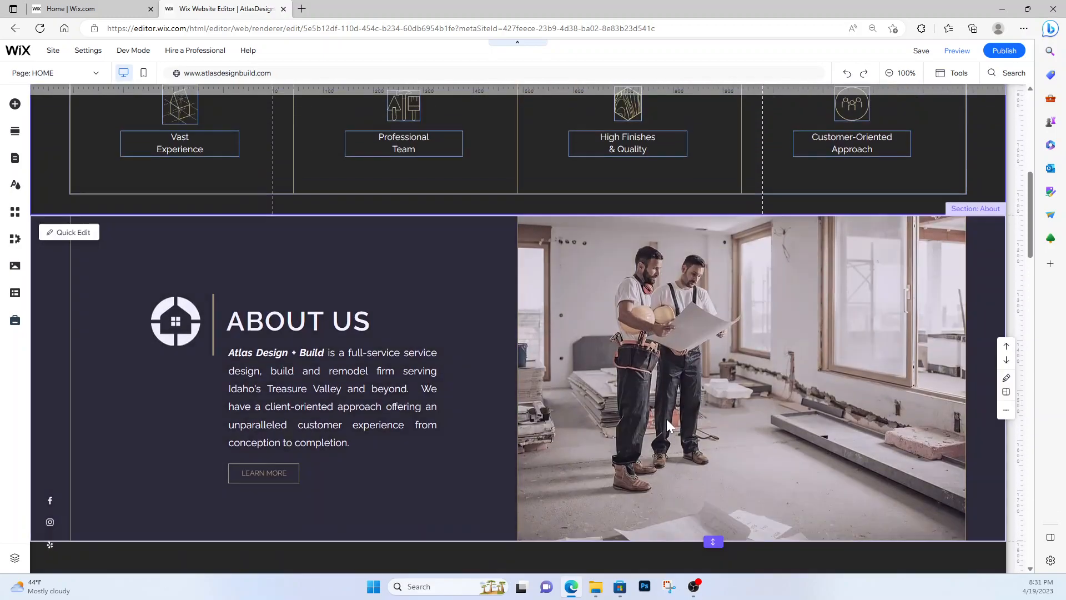
left_click_drag(713, 217, 713, 472)
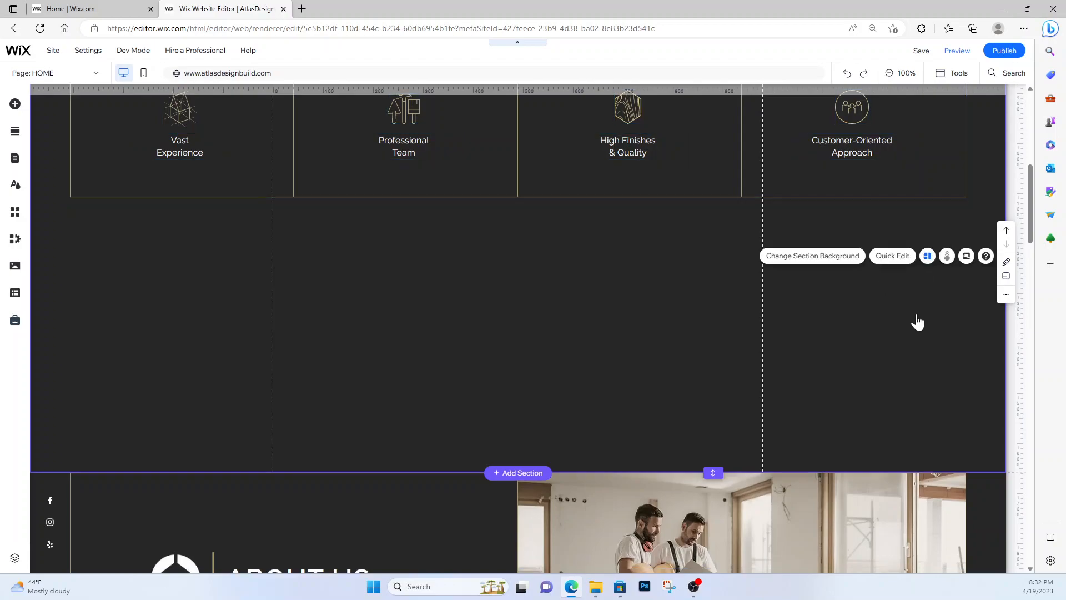
Paste the previously copied Mini Tranquil Package box into the empty area of the Benefits section.
left_click_drag(919, 331, 116, 135)
scroll(311, 233, "up", 4)
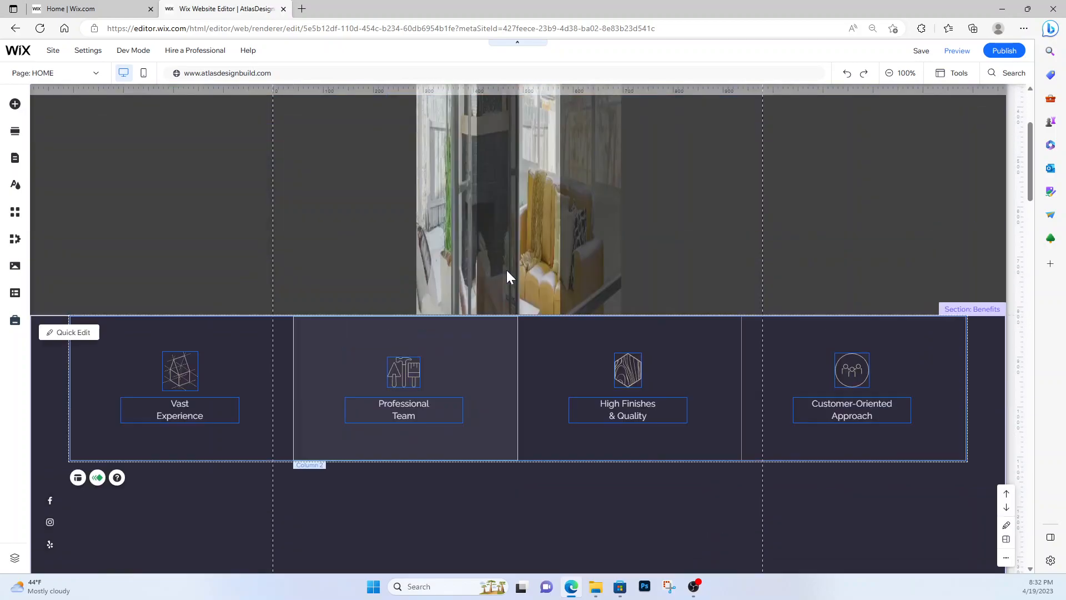
scroll(777, 338, "down", 1)
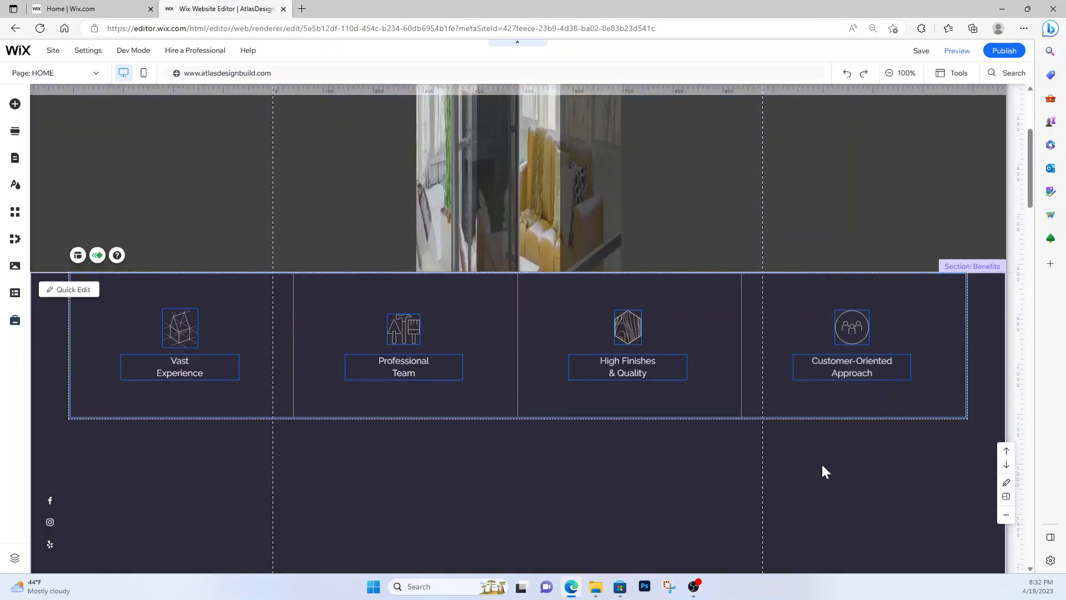
left_click(628, 480)
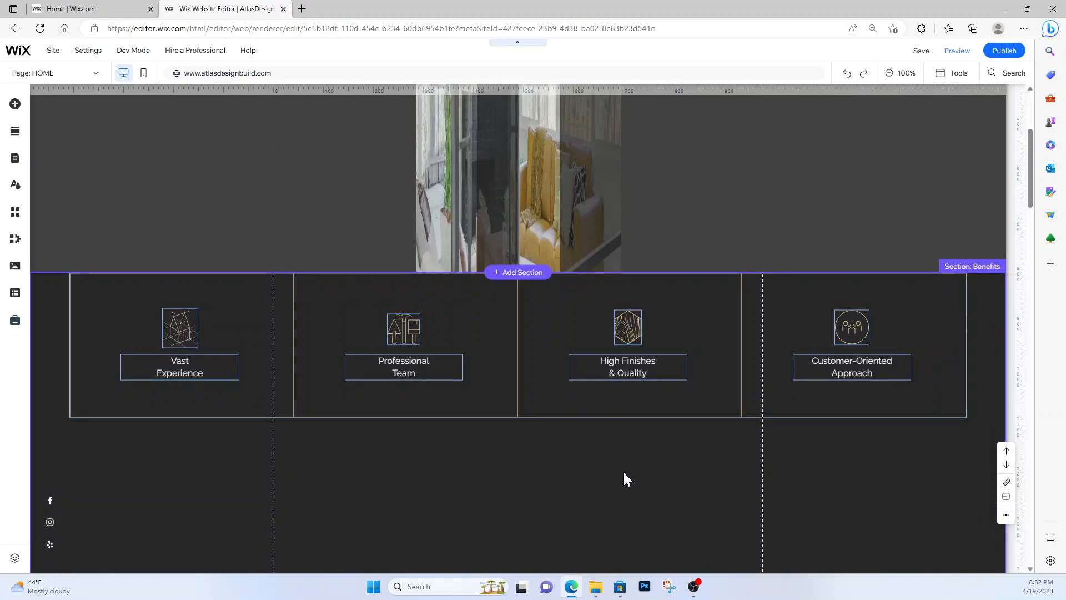
left_click_drag(978, 317, 135, 404)
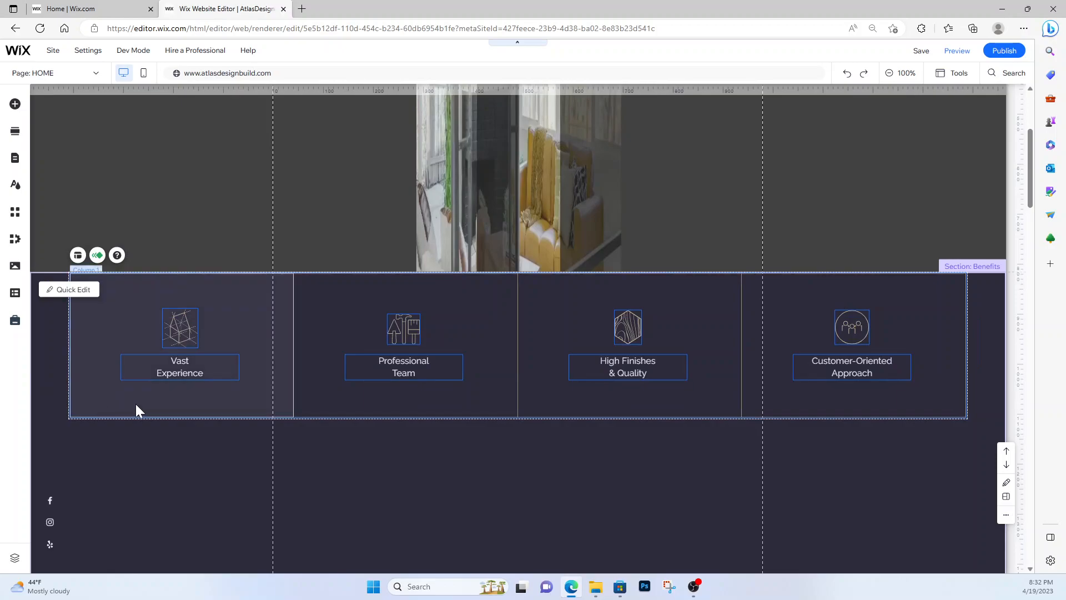
left_click(278, 432)
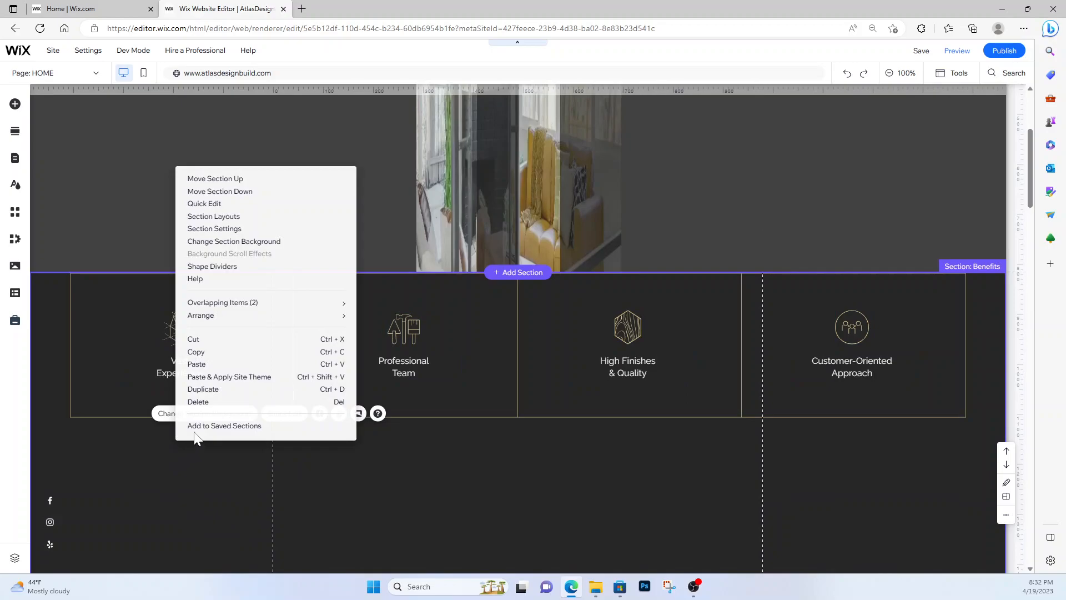
left_click(232, 378)
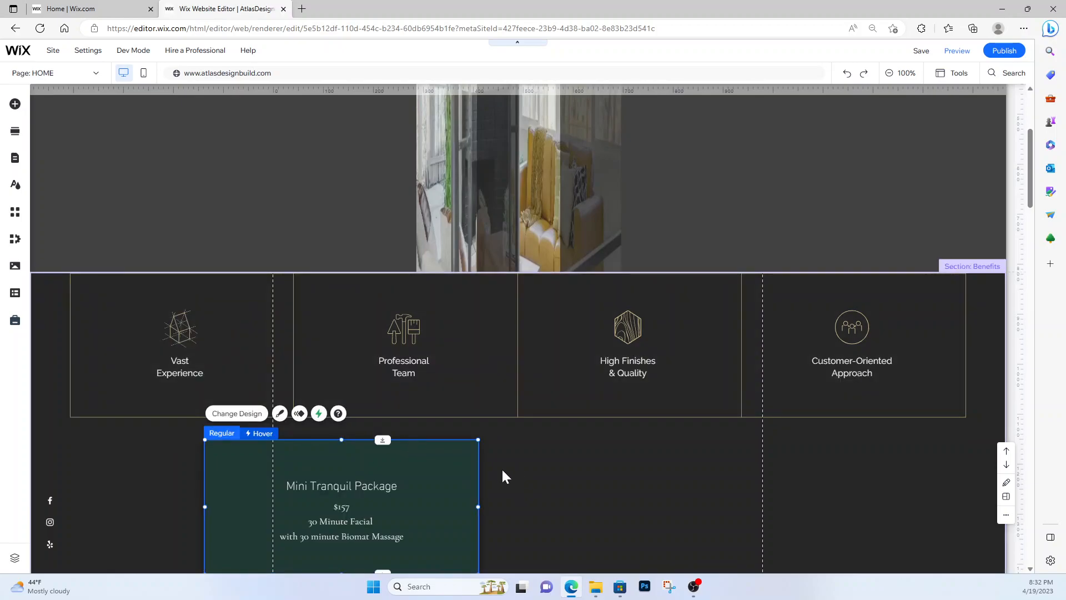
Move the pasted Mini Tranquil Package box toward the middle of the empty area, and delete it.
scroll(433, 491, "down", 5)
scroll(490, 461, "down", 1)
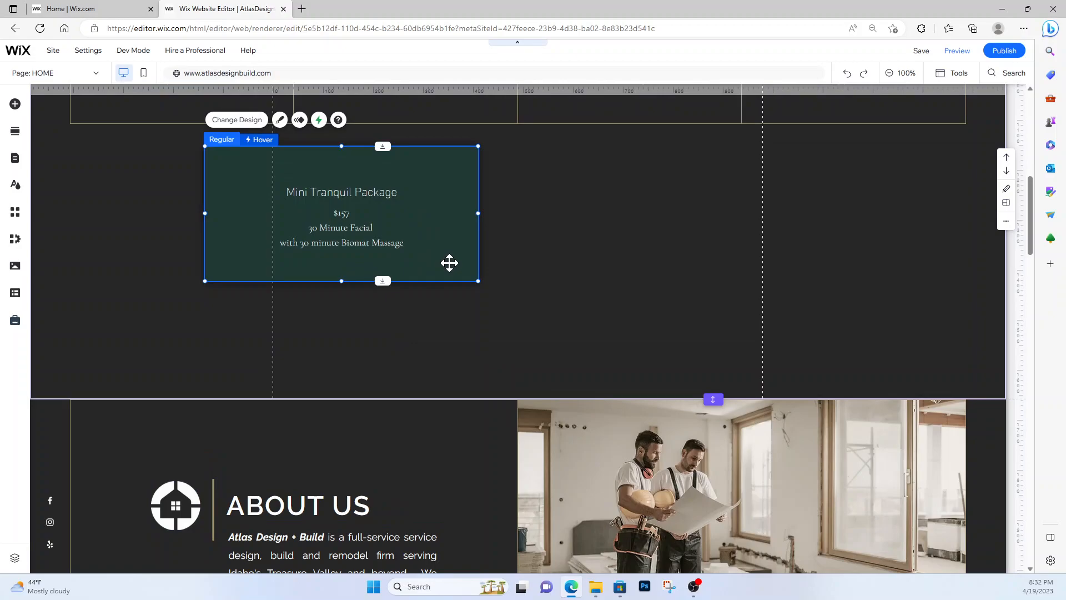
left_click(424, 256)
left_click_drag(424, 257, 664, 300)
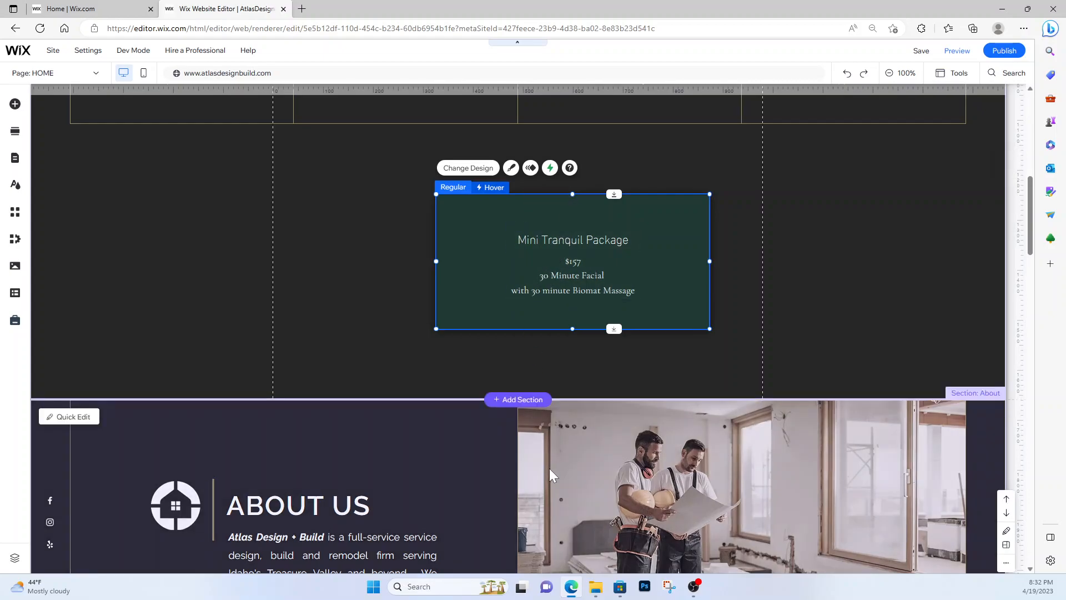
key("Delete")
Duplicate the four-column strip directly beneath the original in the Benefits section.
scroll(635, 289, "up", 7)
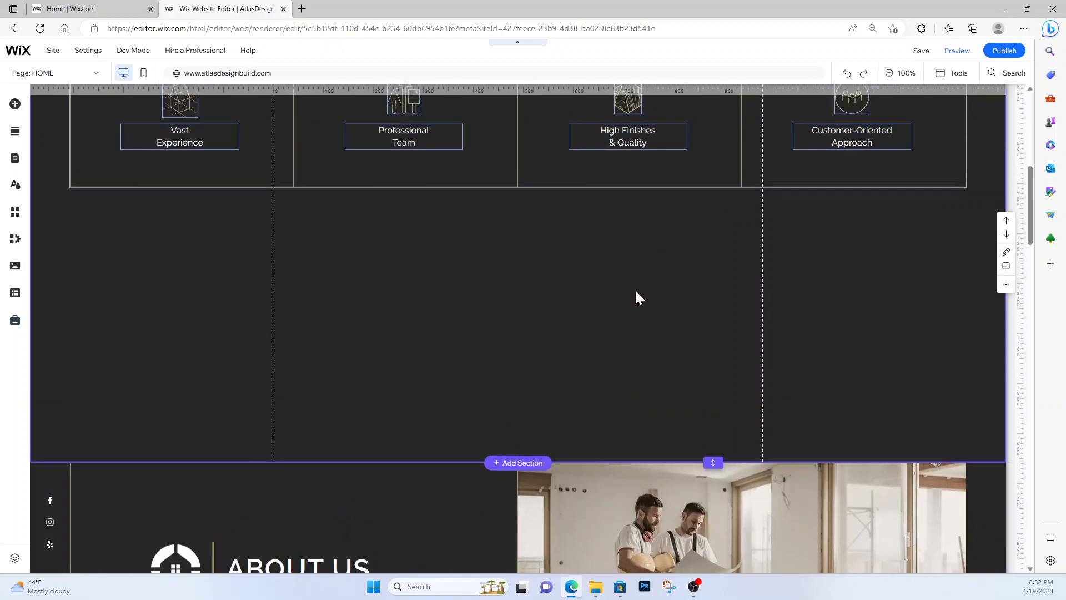
scroll(960, 479, "down", 1)
left_click_drag(338, 410, 167, 328)
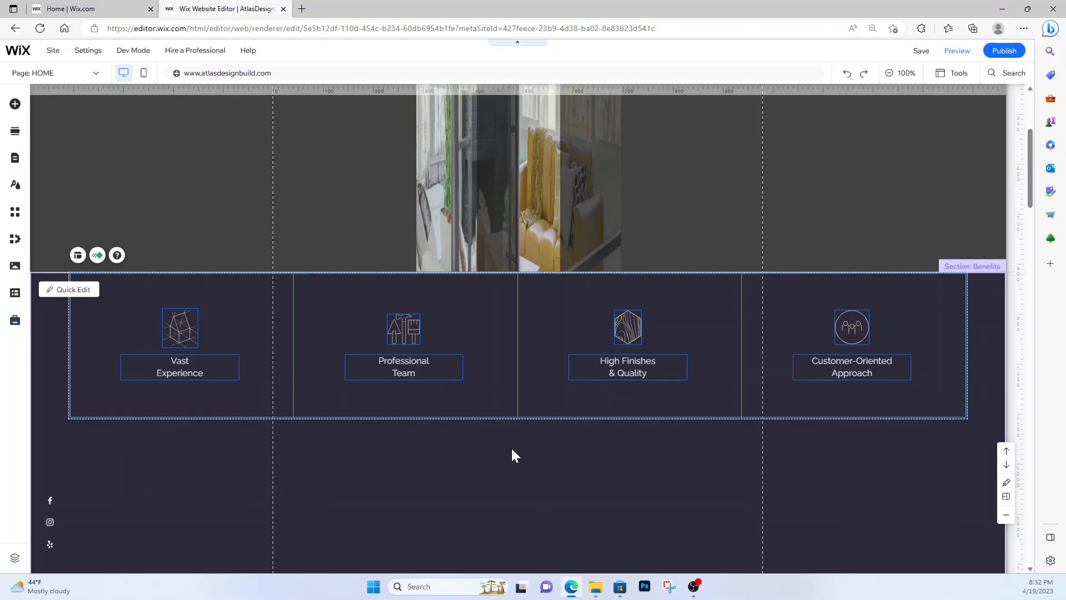
left_click(440, 488)
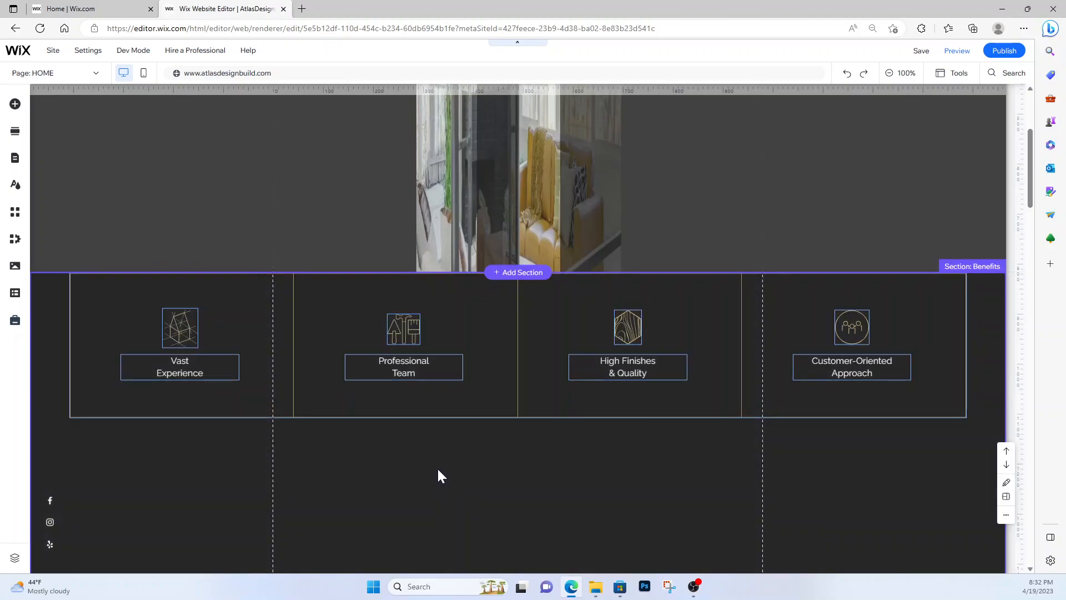
key("ctrl+v")
scroll(500, 483, "down", 2)
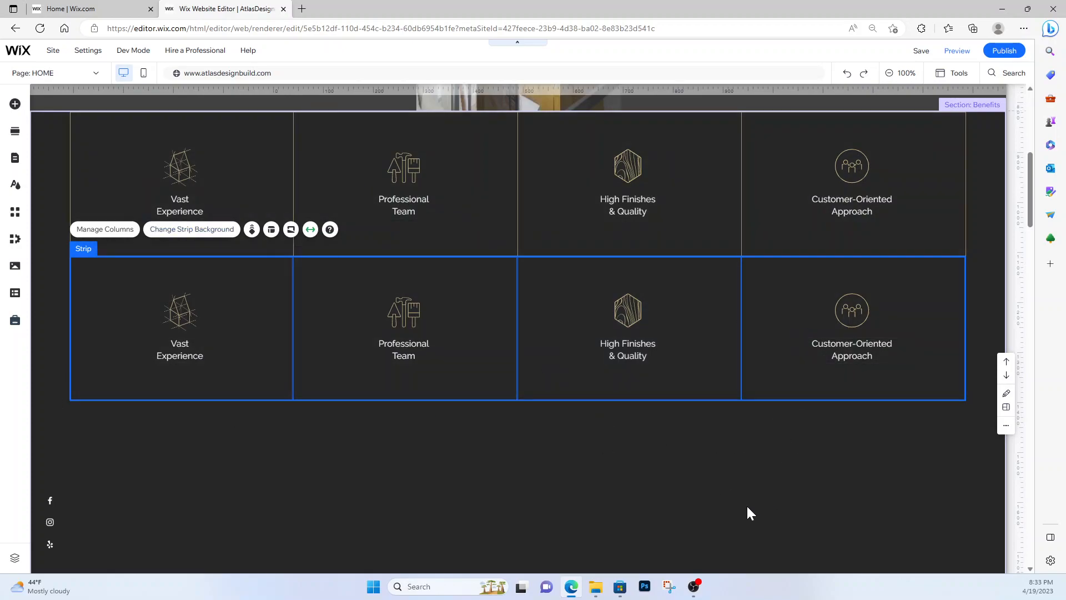
Undo the pasted strip and shrink the Benefits section so it ends at the original four-column strip.
left_click(847, 74)
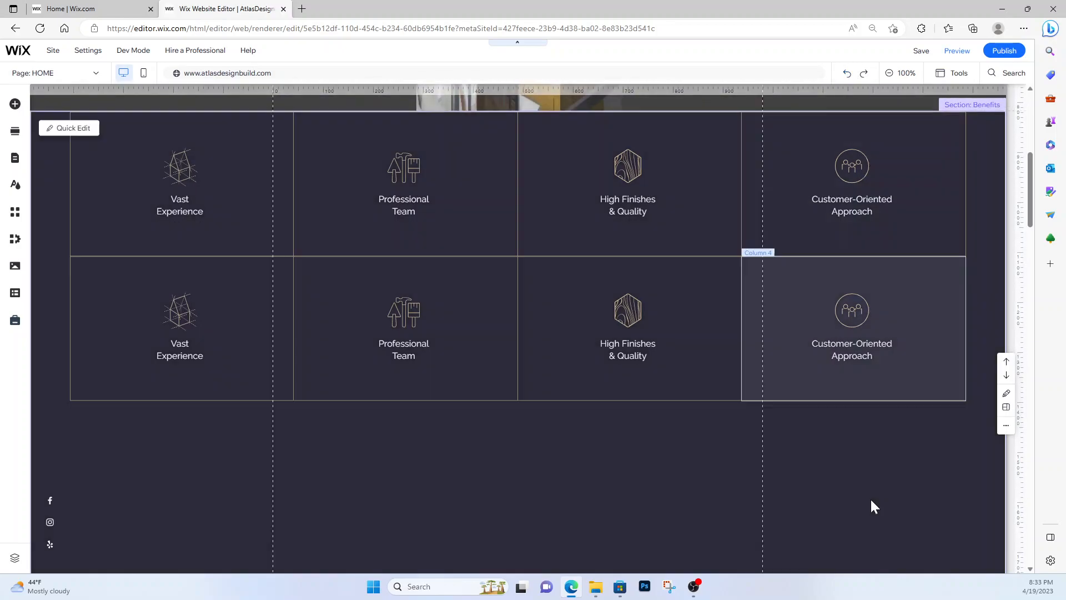
left_click_drag(716, 526, 692, 255)
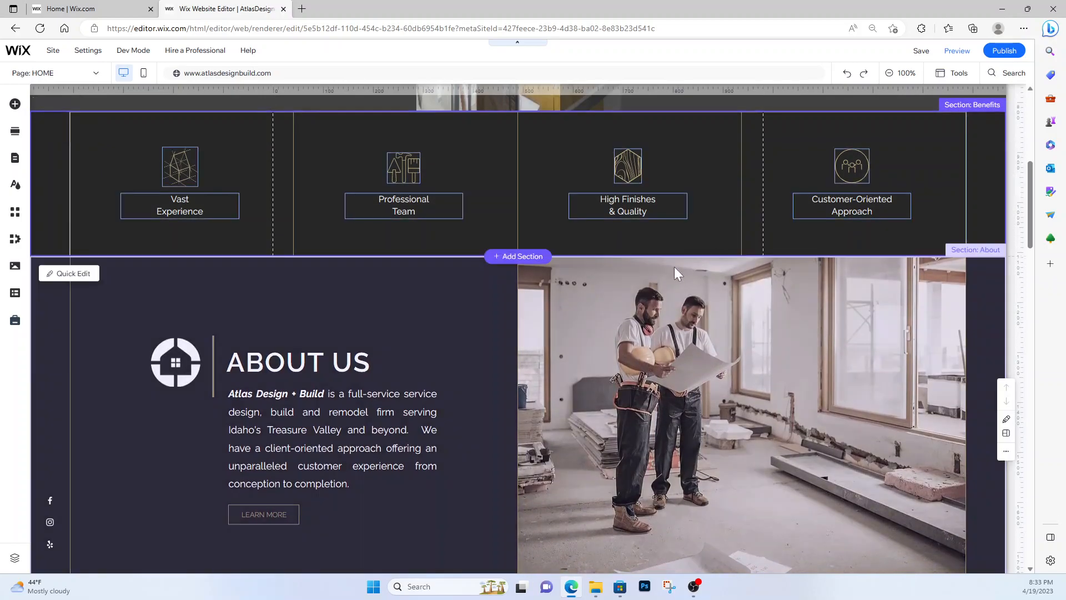
scroll(407, 462, "up", 5)
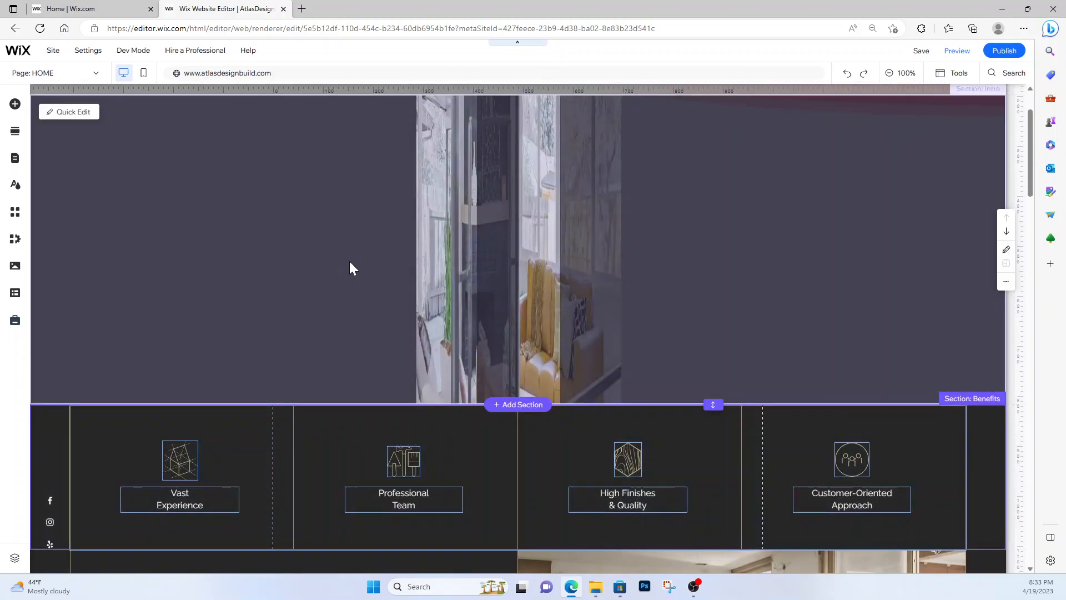
scroll(377, 448, "down", 5)
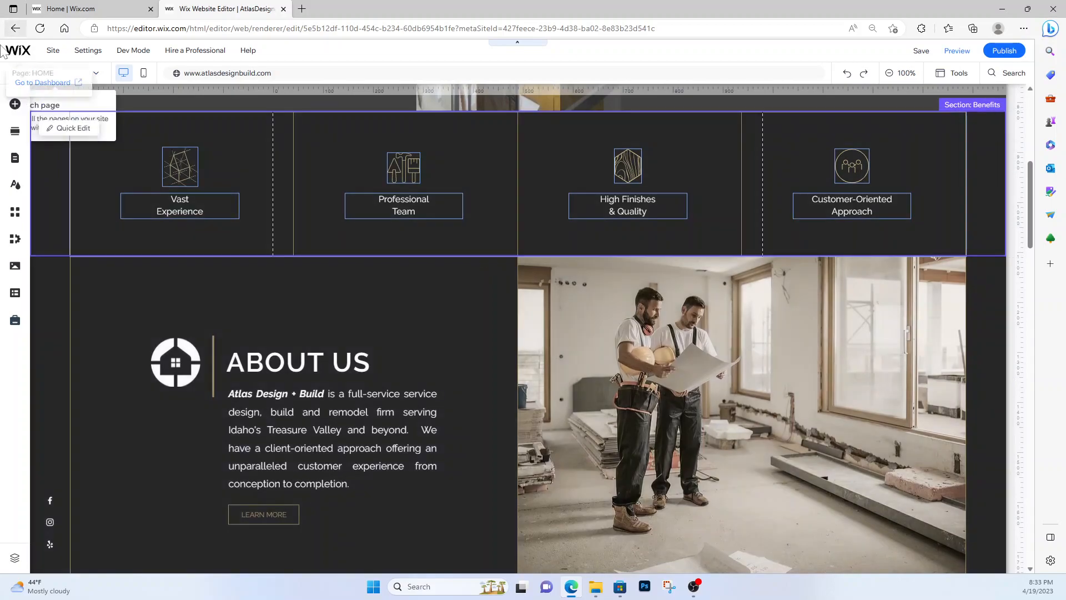
Browse the ready-made section designs in the Clients and Testimonials categories and the places where a section can be dropped.
left_click(15, 132)
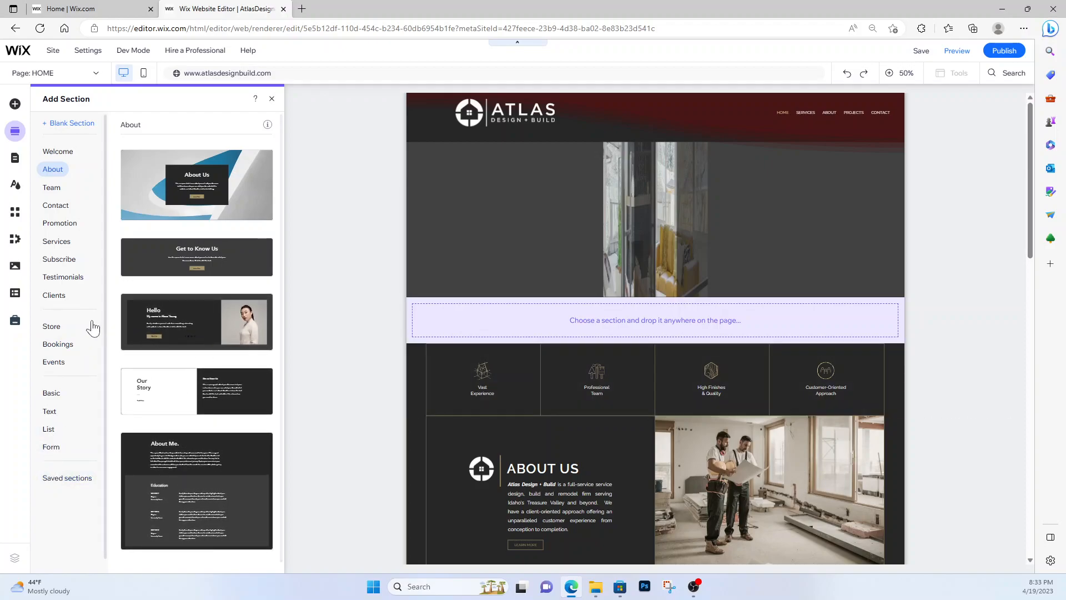
left_click(50, 296)
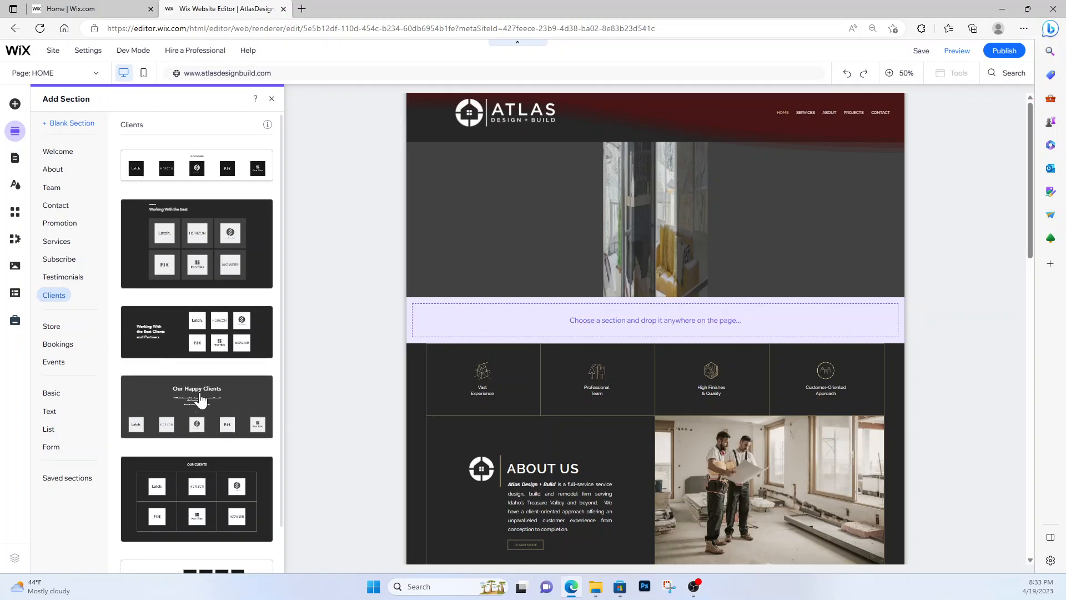
left_click(72, 280)
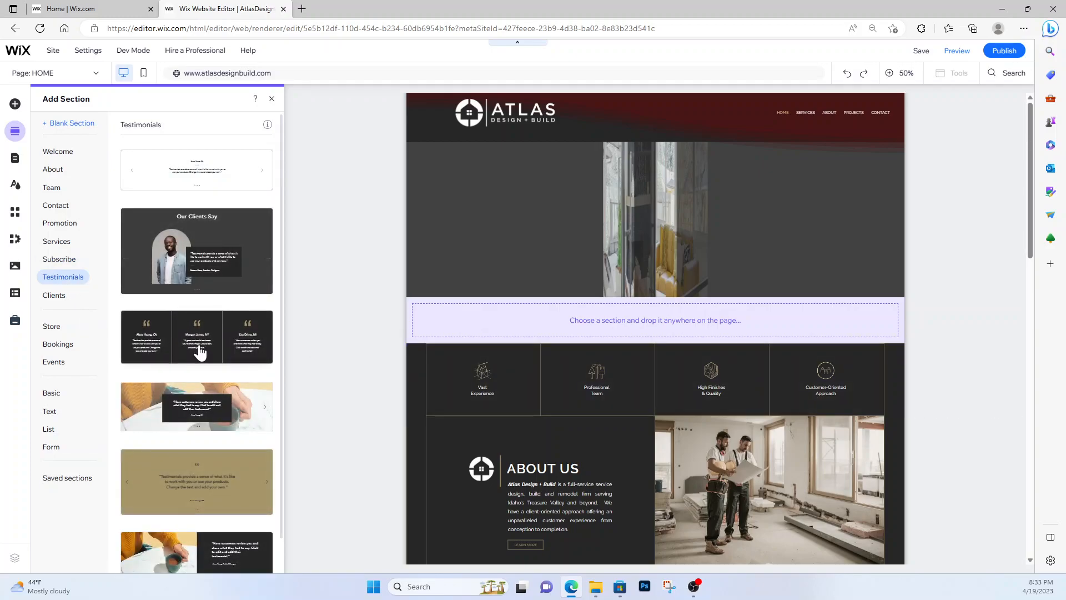
scroll(722, 412, "down", 3)
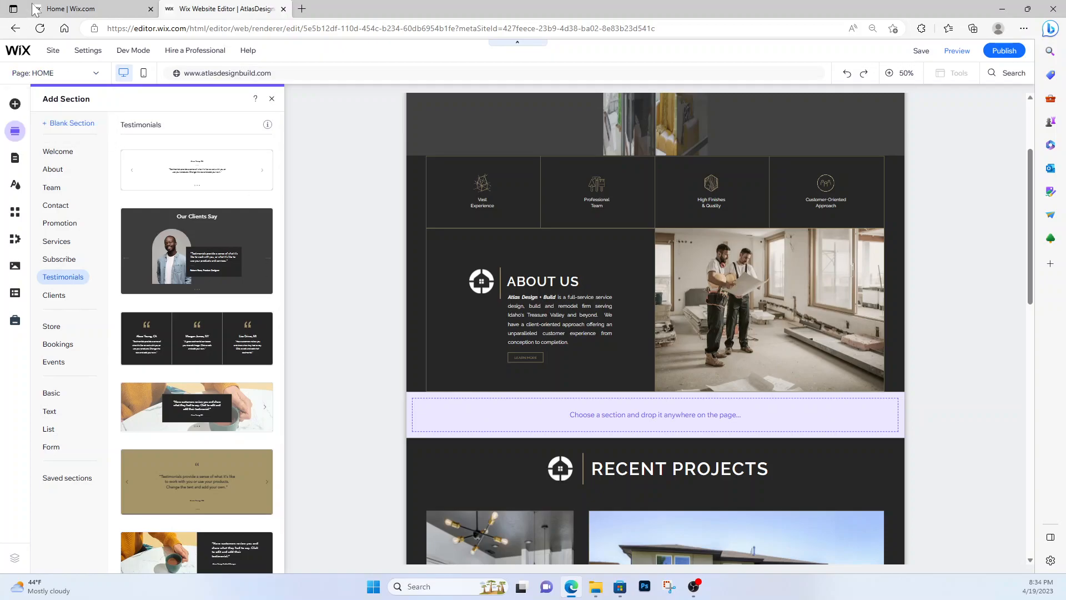
left_click(272, 100)
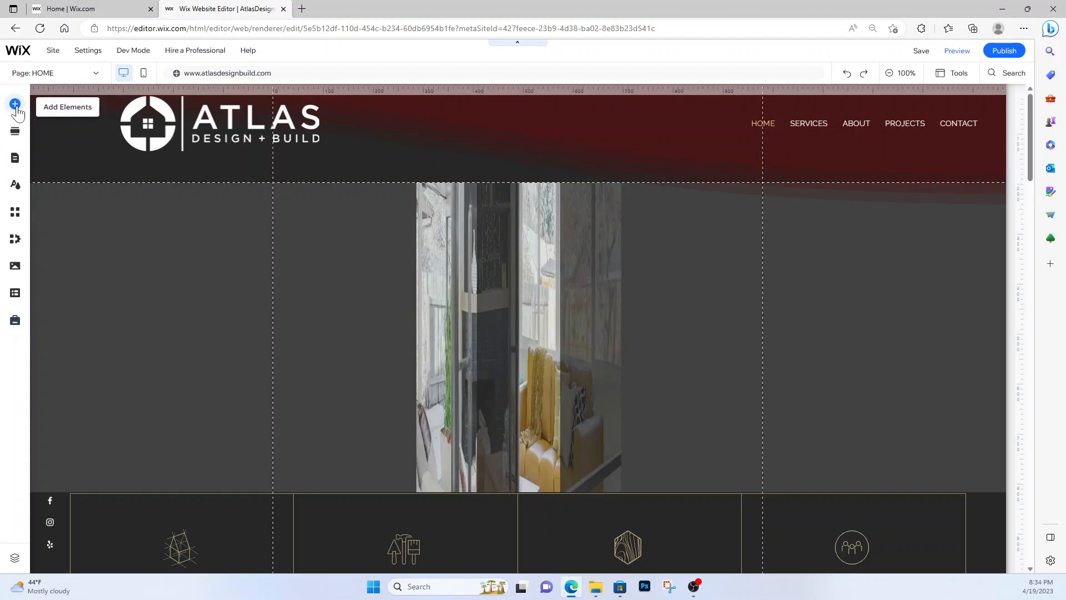
View the site's pages and menu structure.
left_click(16, 160)
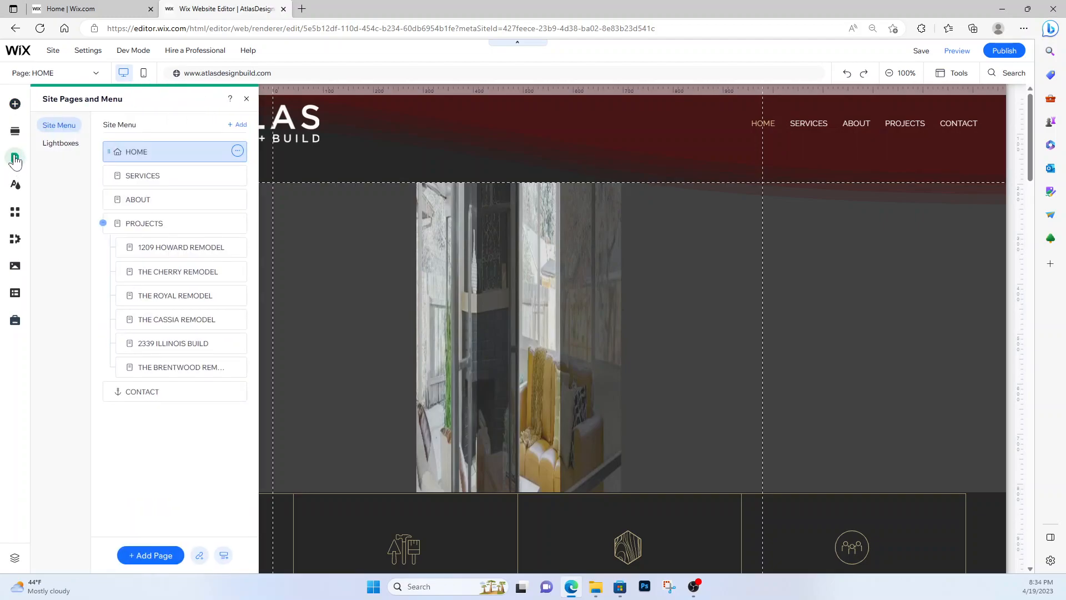